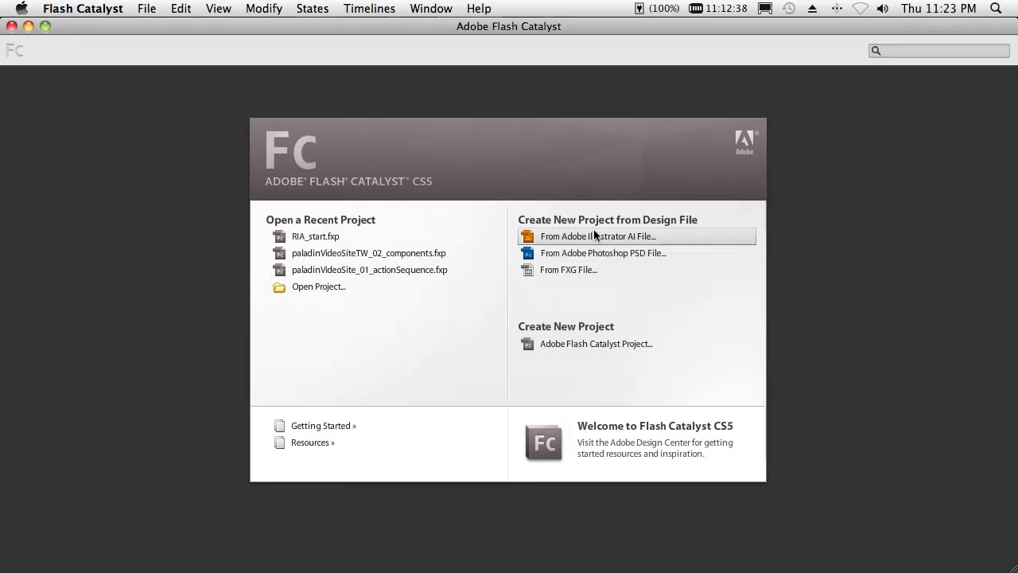
Step: Create a new project from demo files > art > InteractiveBanner_art.ai at the default 955×310 import size
left_click(595, 235)
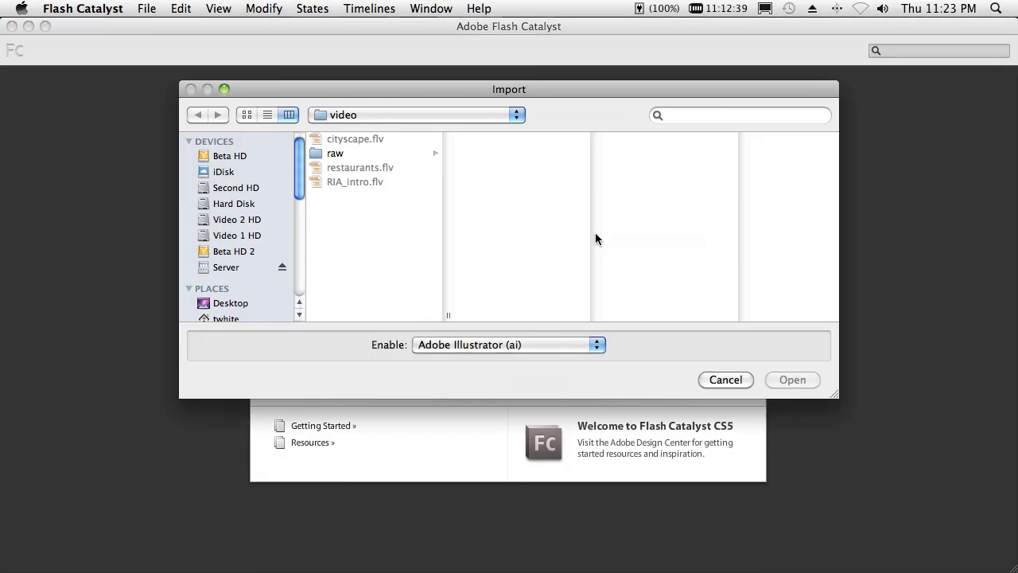
left_click(350, 114)
left_click(342, 130)
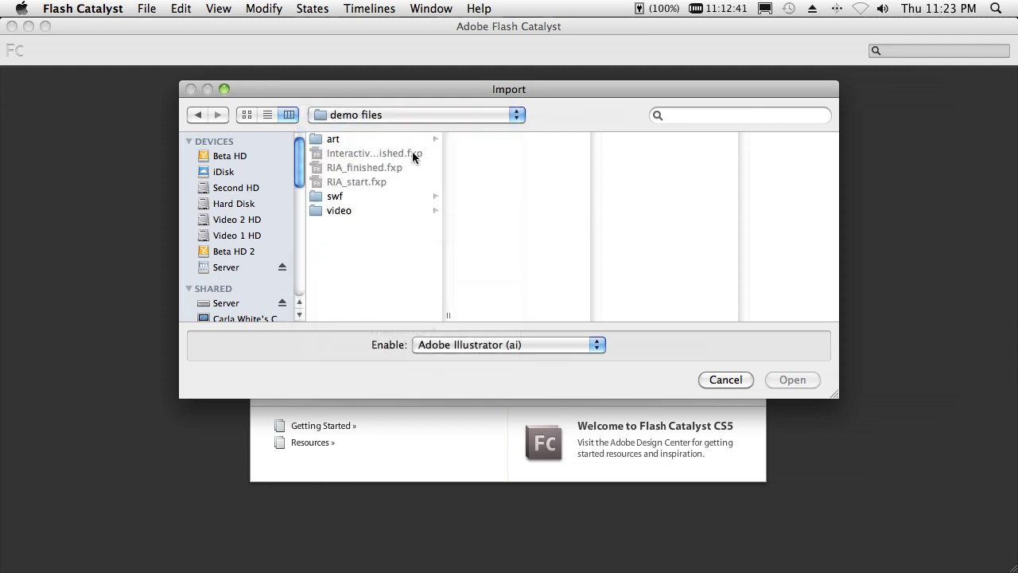
left_click(345, 143)
left_click(479, 155)
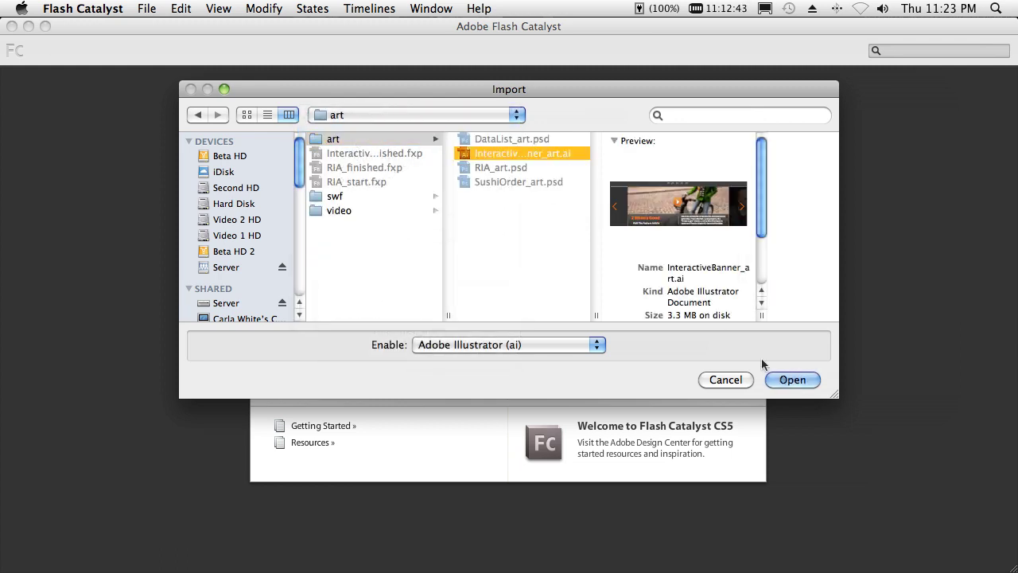
left_click(799, 384)
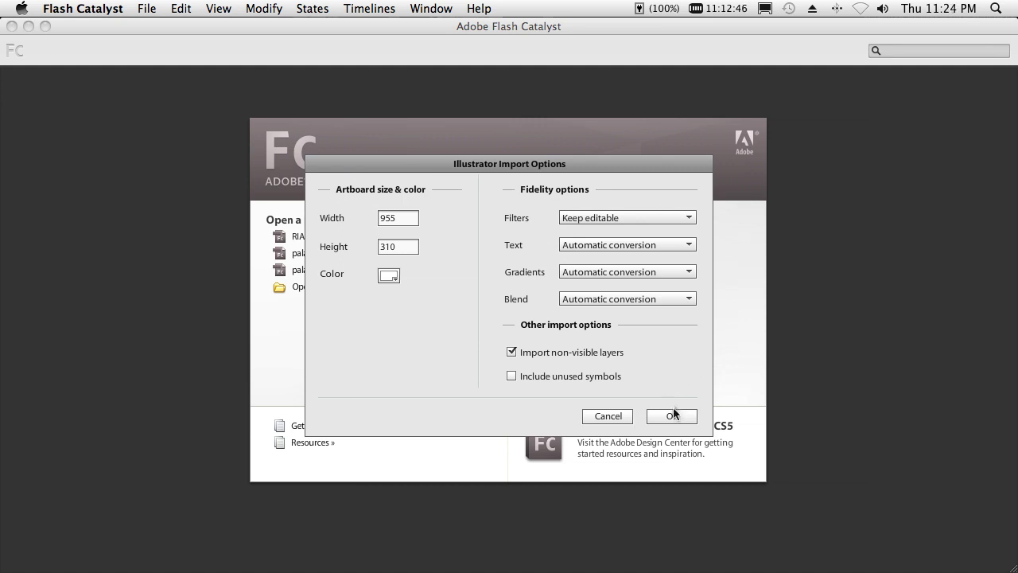
left_click(673, 414)
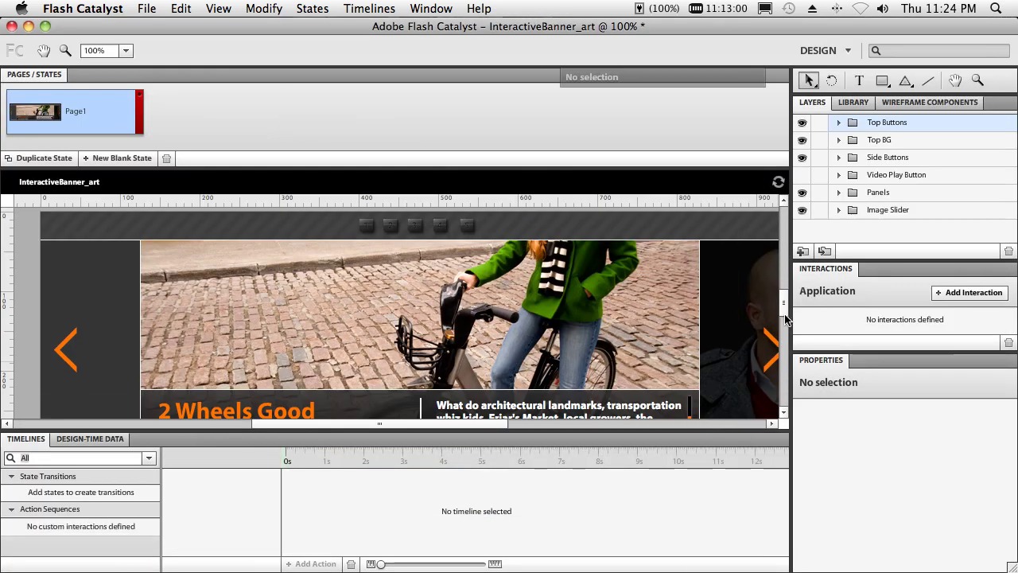
Step: Zoom in on the description text panel and select both the orange scroll thumb and the dark track
scroll(786, 320, "down", 3)
scroll(786, 320, "down", 5)
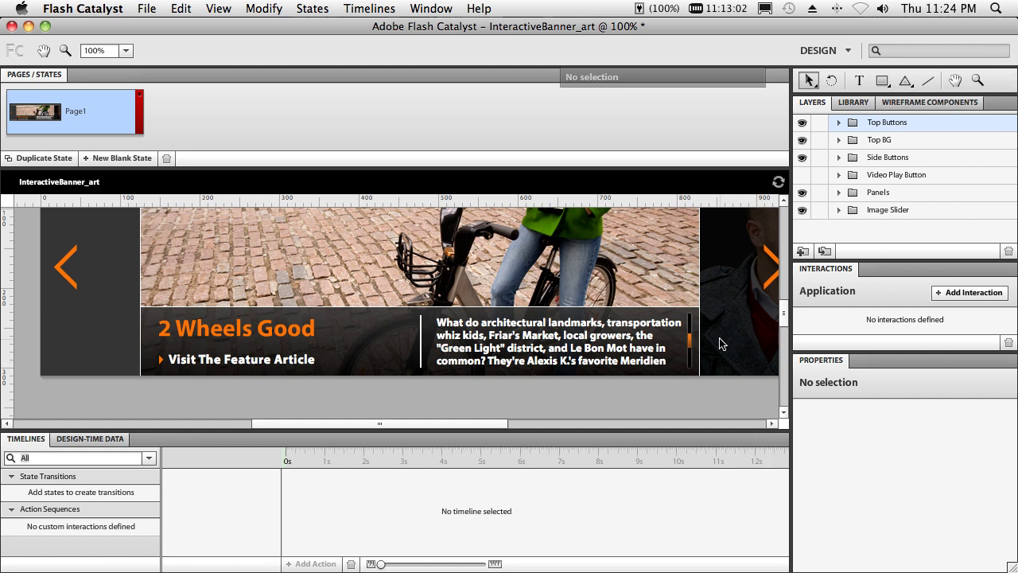
key("z")
left_click_drag(391, 290, 701, 383)
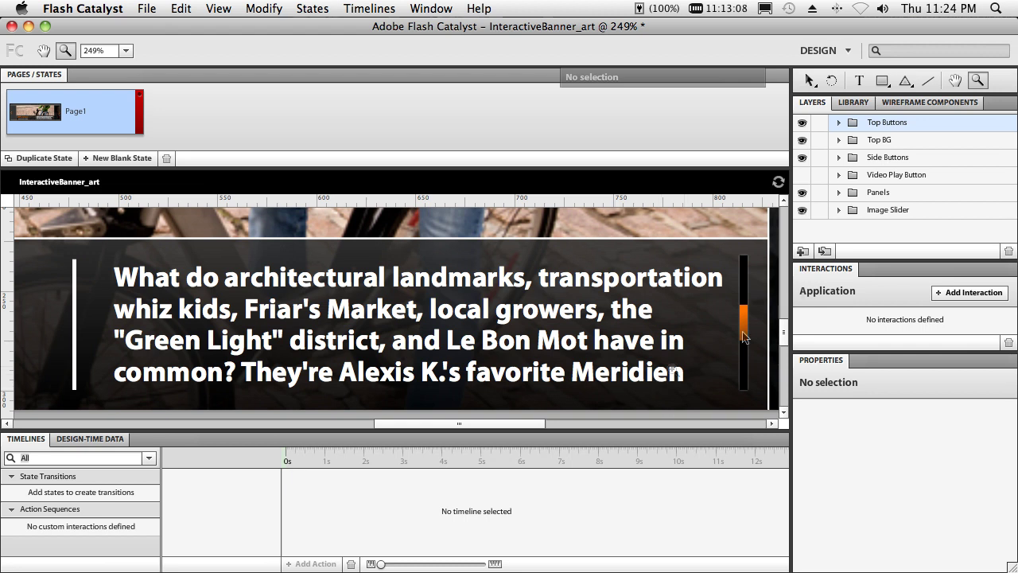
left_click(809, 81)
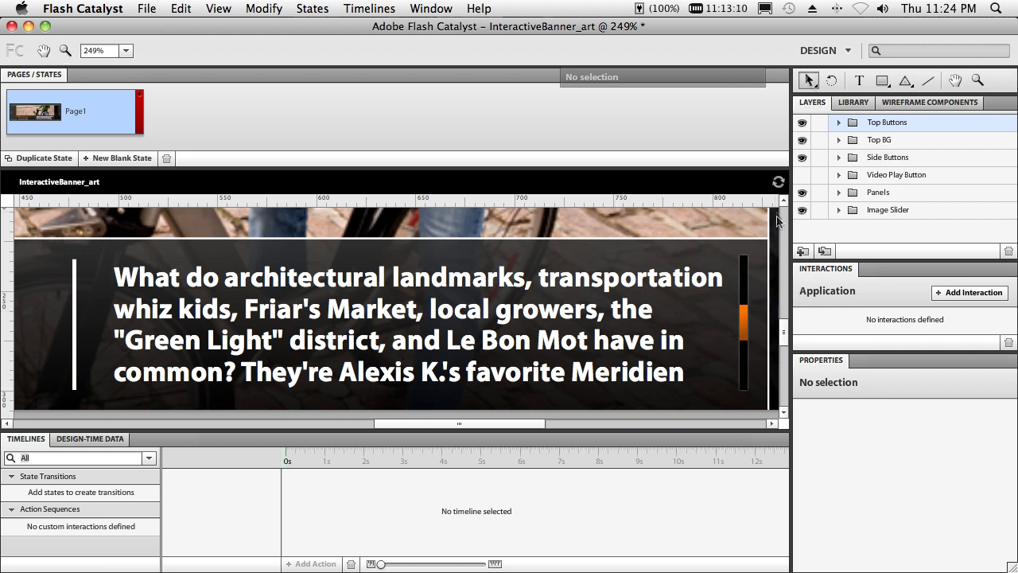
left_click(746, 322)
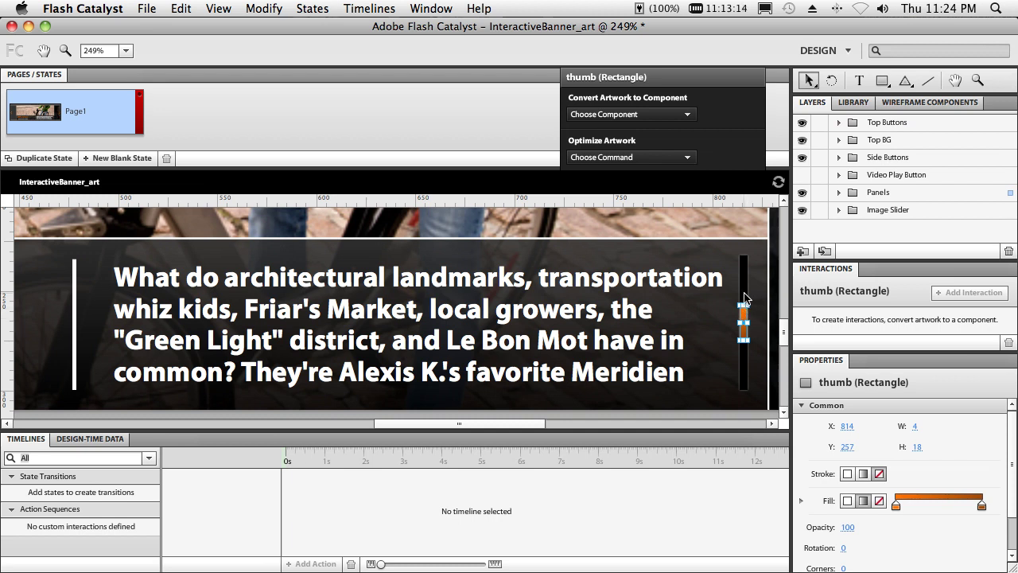
left_click(745, 294, "shift")
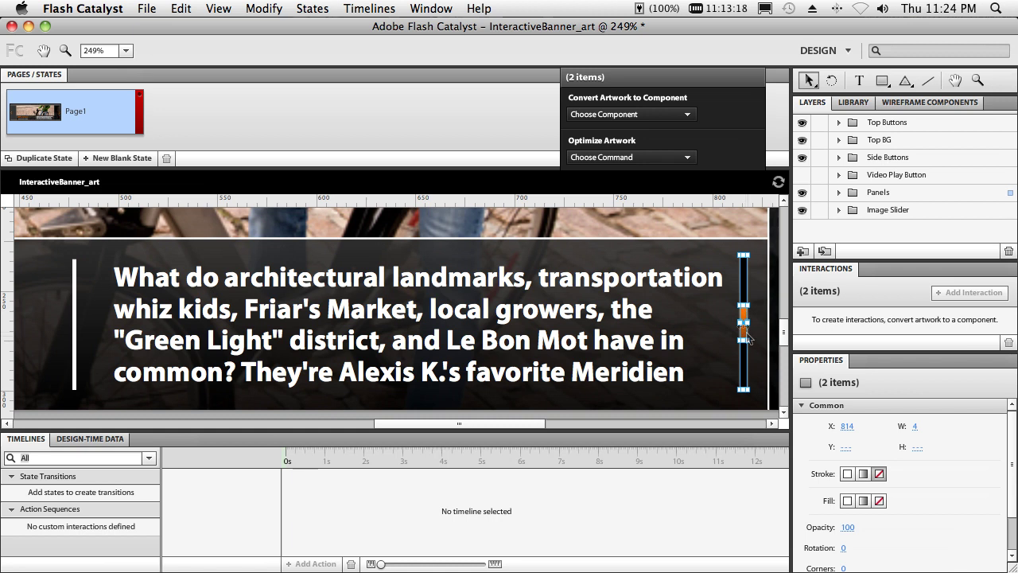
Step: Convert the selection to a Vertical Scrollbar and assign the orange rectangle as its Thumb part
left_click(658, 116)
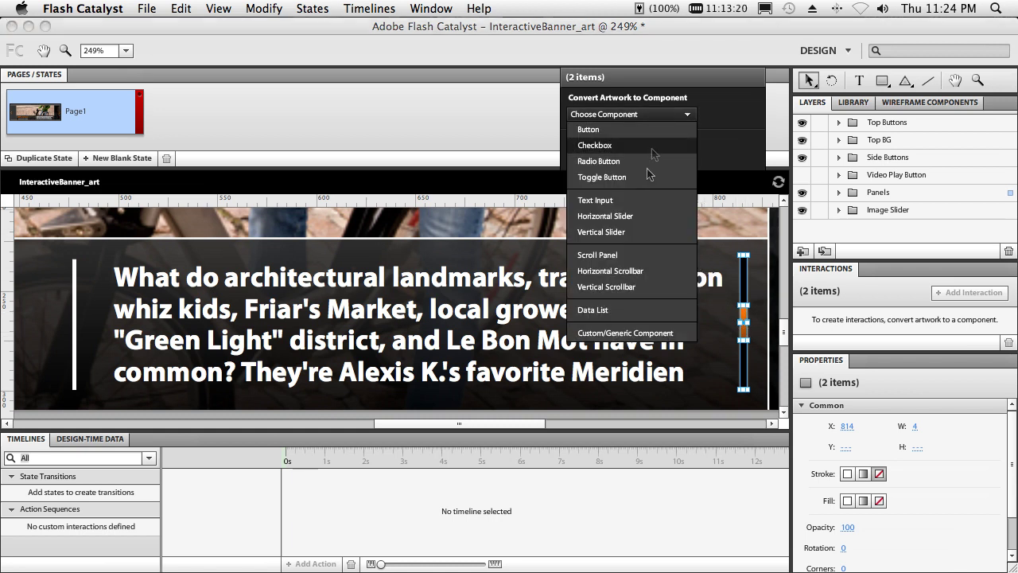
left_click(628, 288)
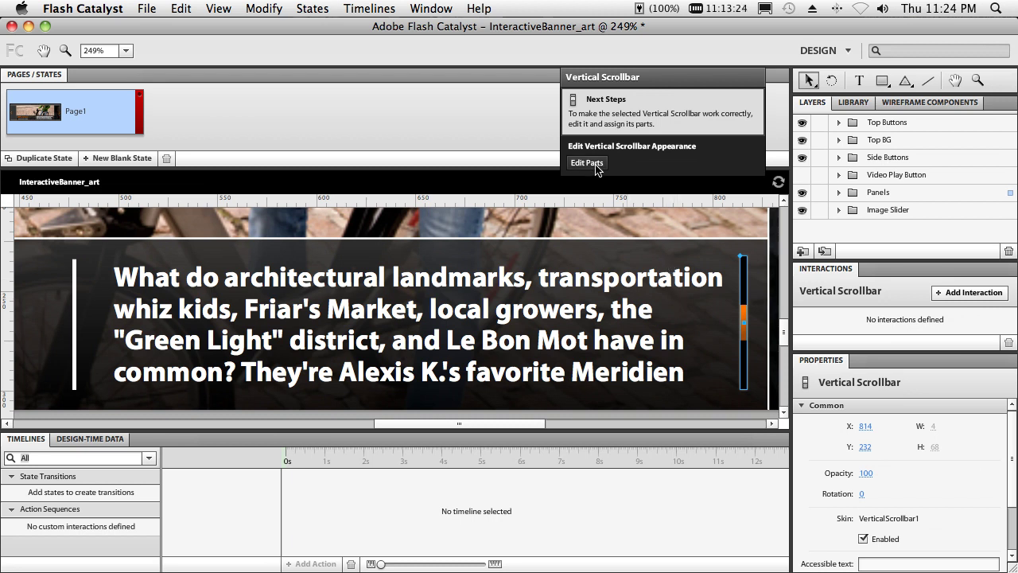
left_click(590, 163)
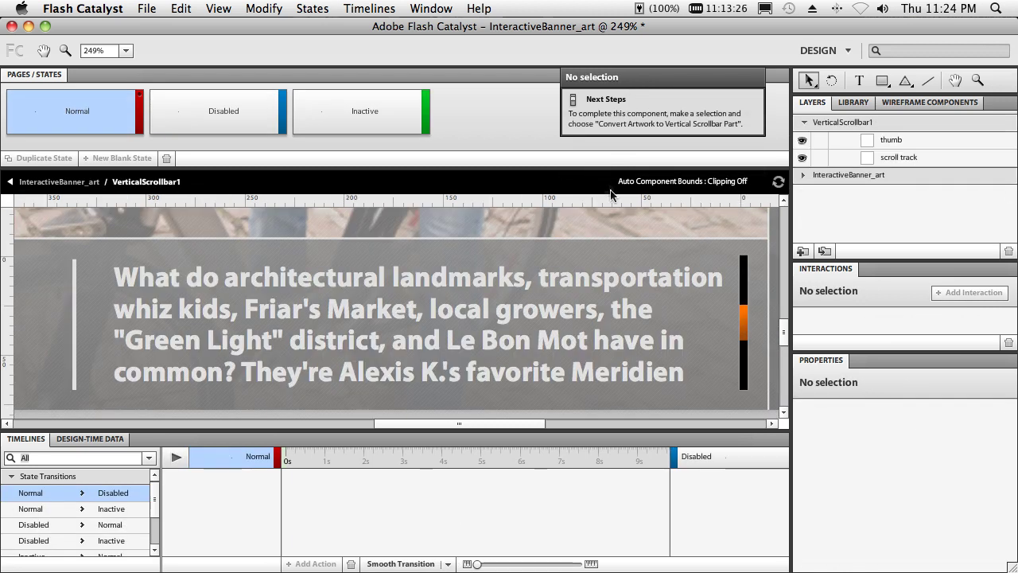
left_click(744, 326)
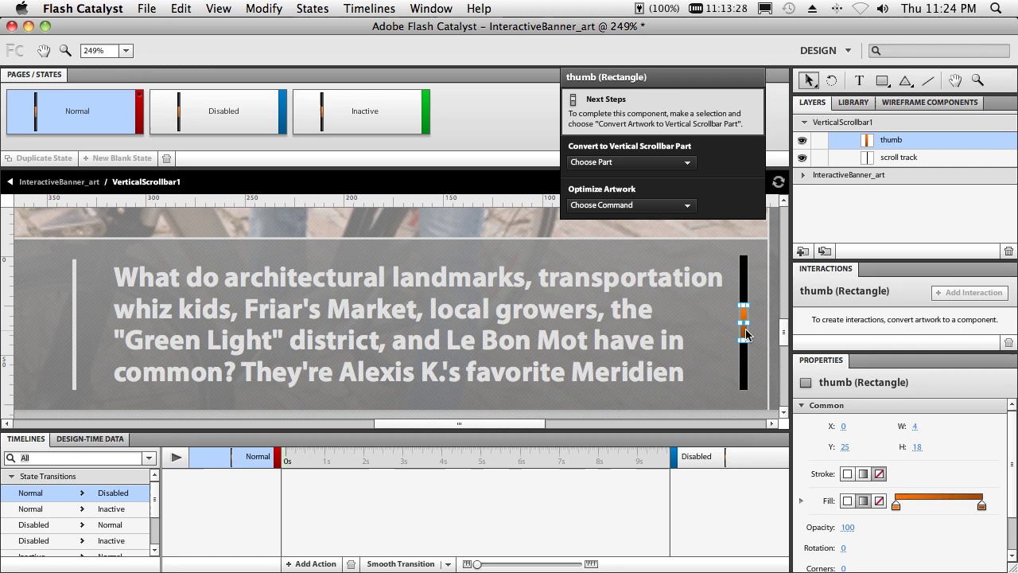
left_click(629, 161)
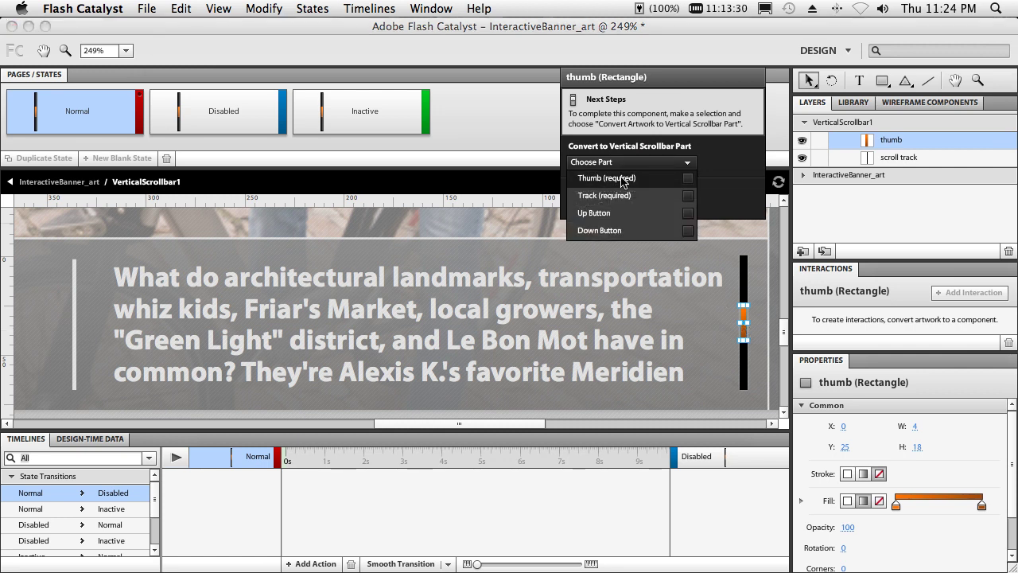
left_click(622, 179)
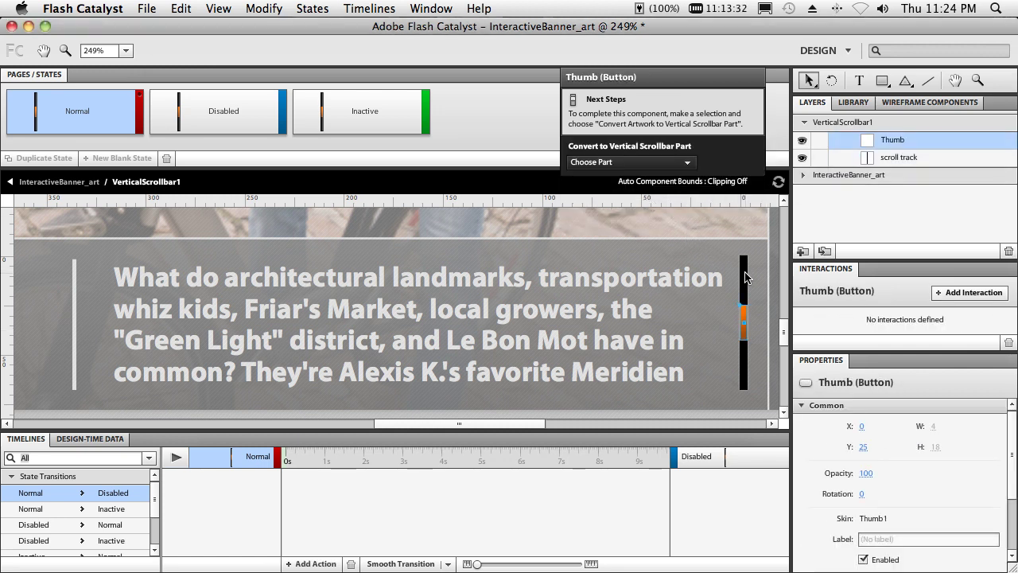
Step: Assign the scroll track rectangle as the Track part and run the project in the browser
left_click(745, 277)
left_click(633, 163)
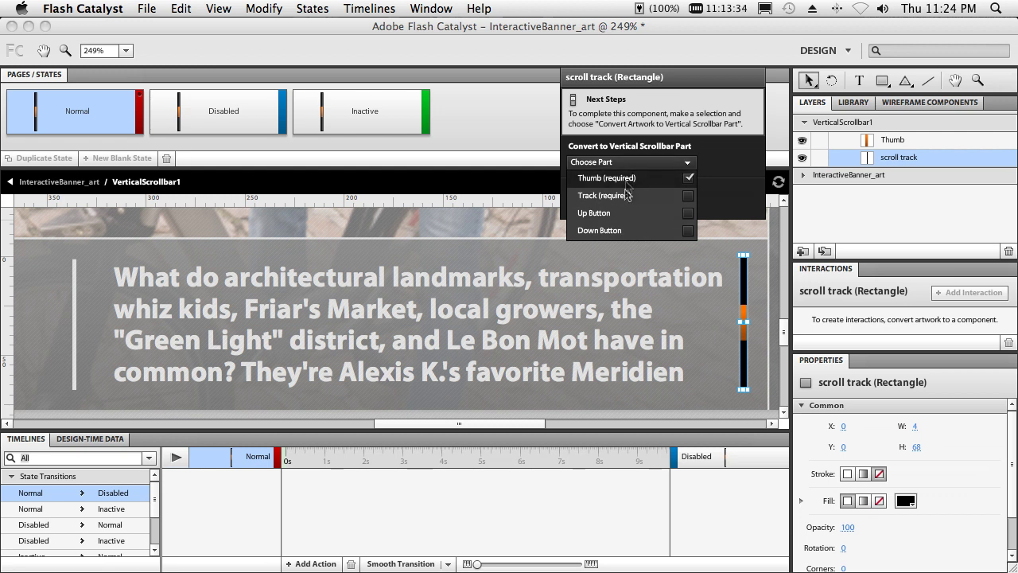
left_click(624, 197)
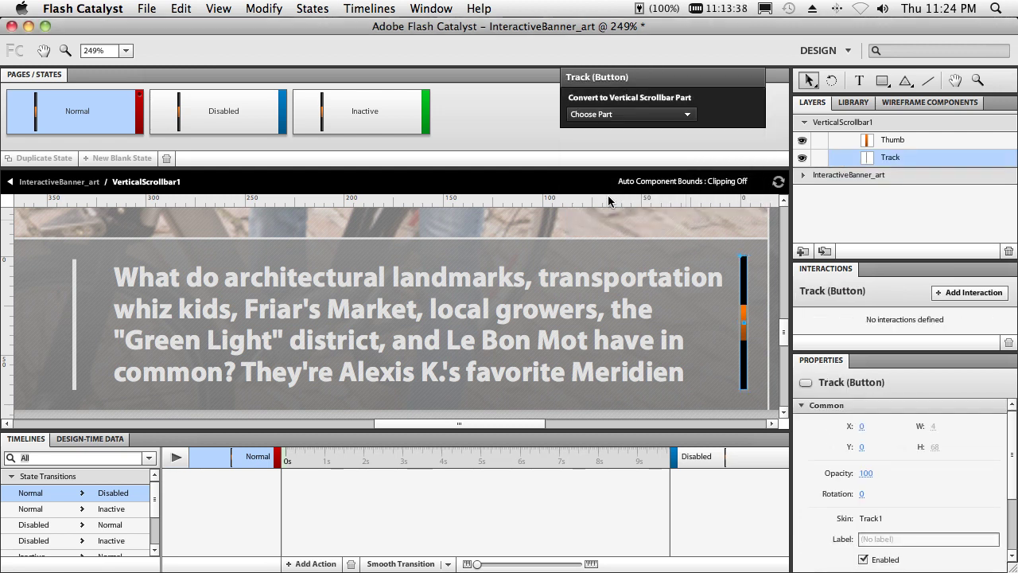
key("super+Return")
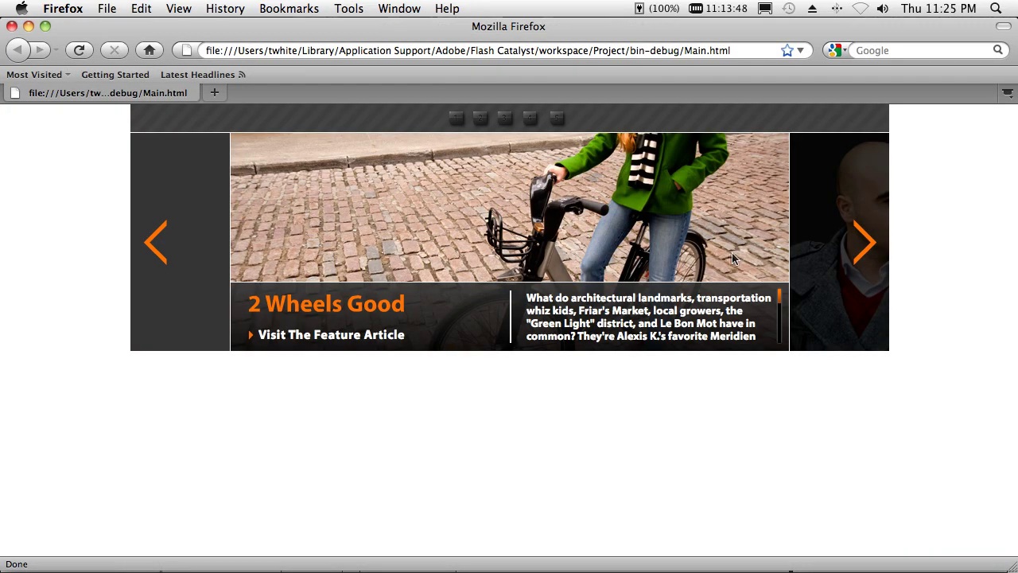
Step: Drag the description scrollbar thumb in the Firefox preview, then return to Flash Catalyst
left_click(779, 302)
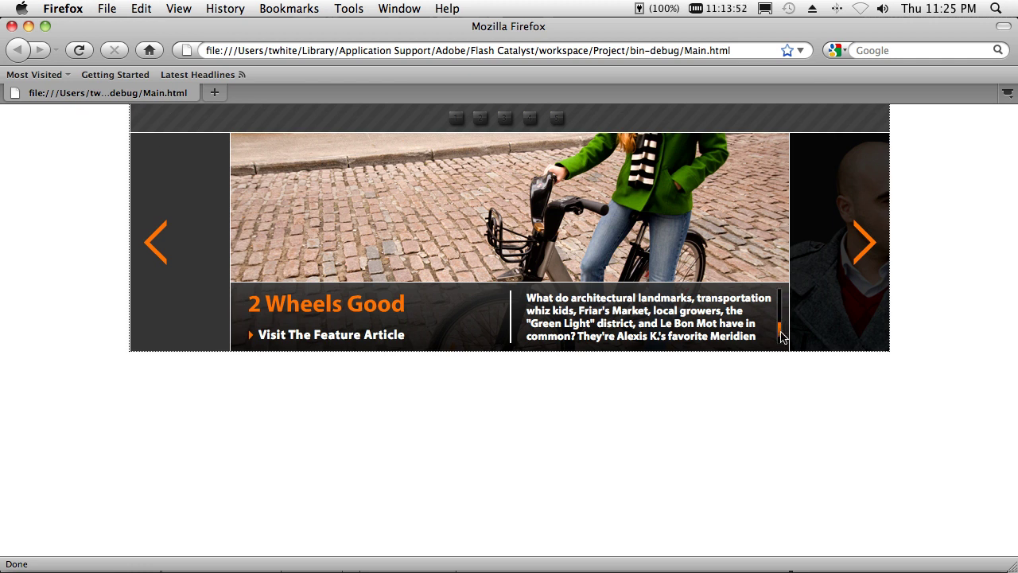
left_click_drag(781, 299, 781, 326)
key("super+q")
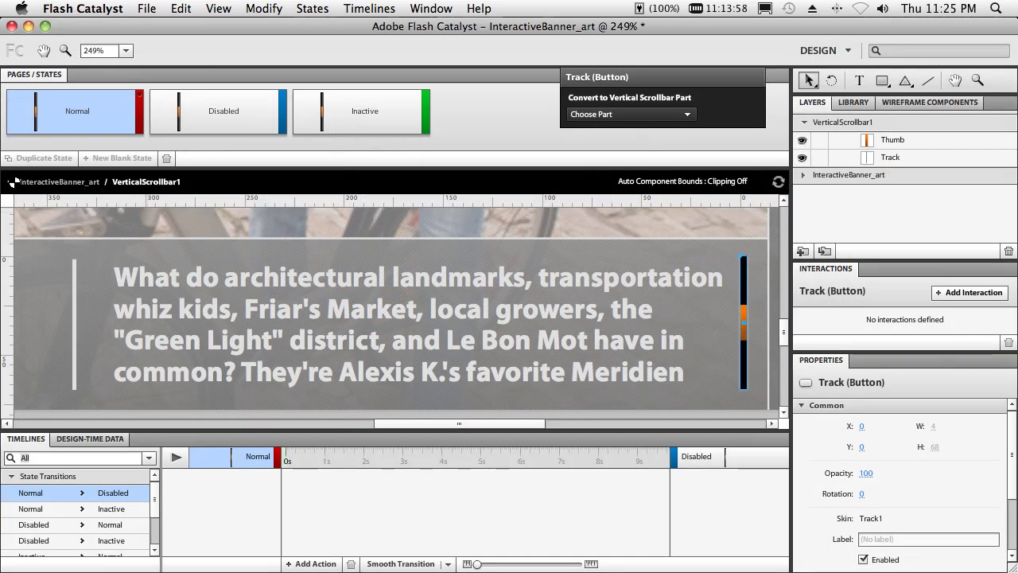
Step: On the main banner, stretch the description text box down to 313×158 so 'sights.' shows
left_click(10, 181)
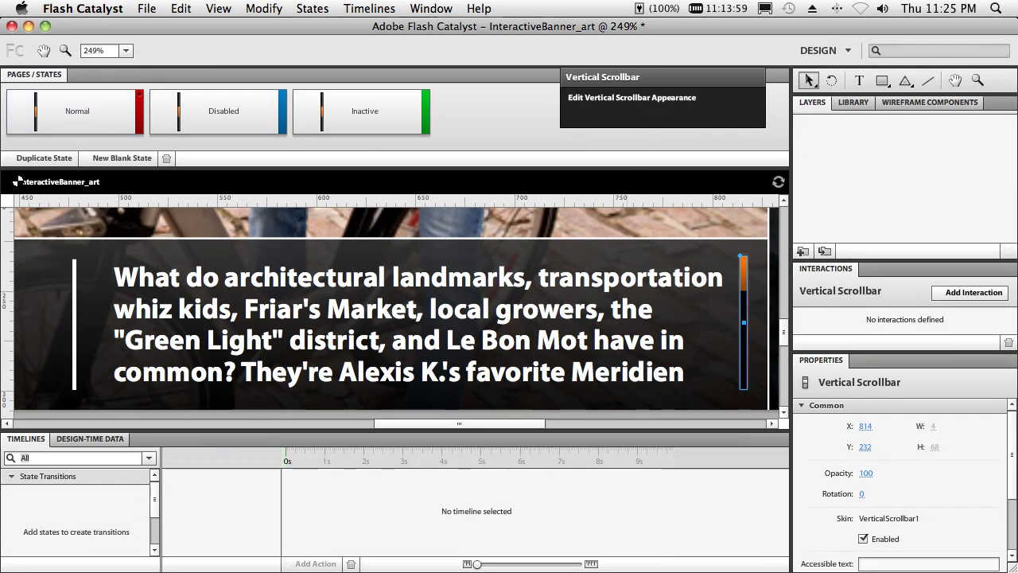
left_click(543, 326)
double_click(544, 325)
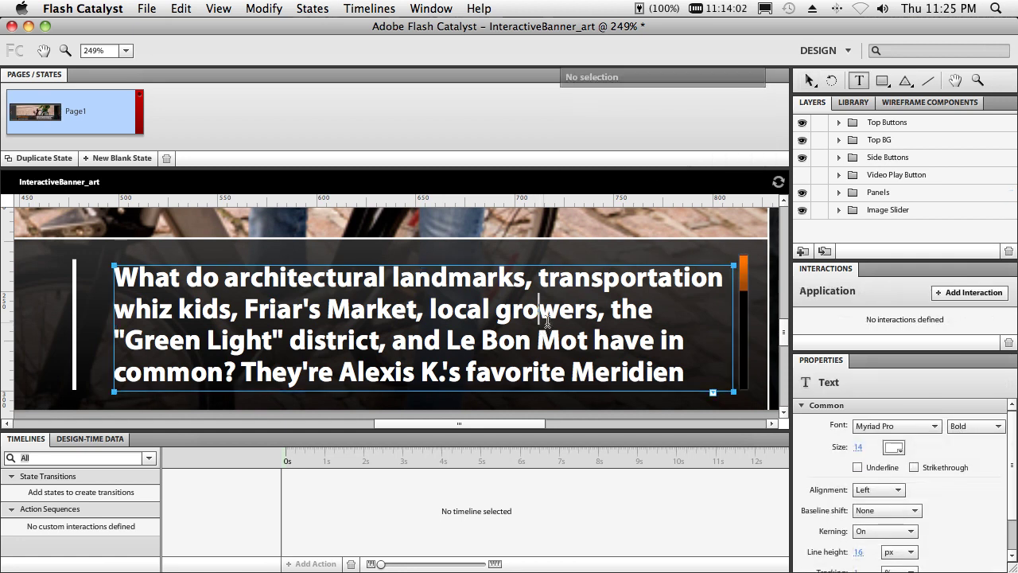
left_click_drag(713, 393, 715, 416)
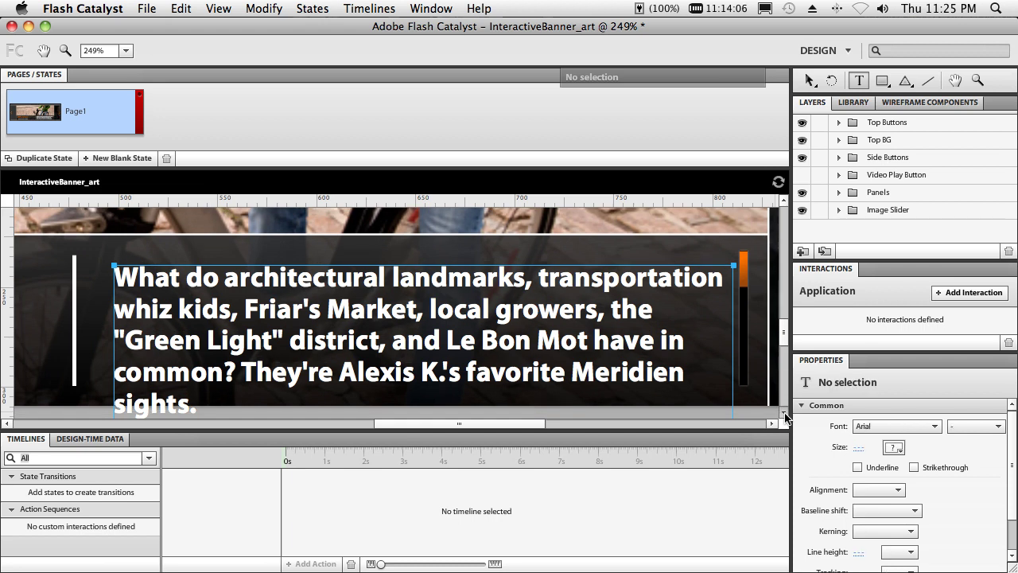
key("Escape")
left_click(783, 414)
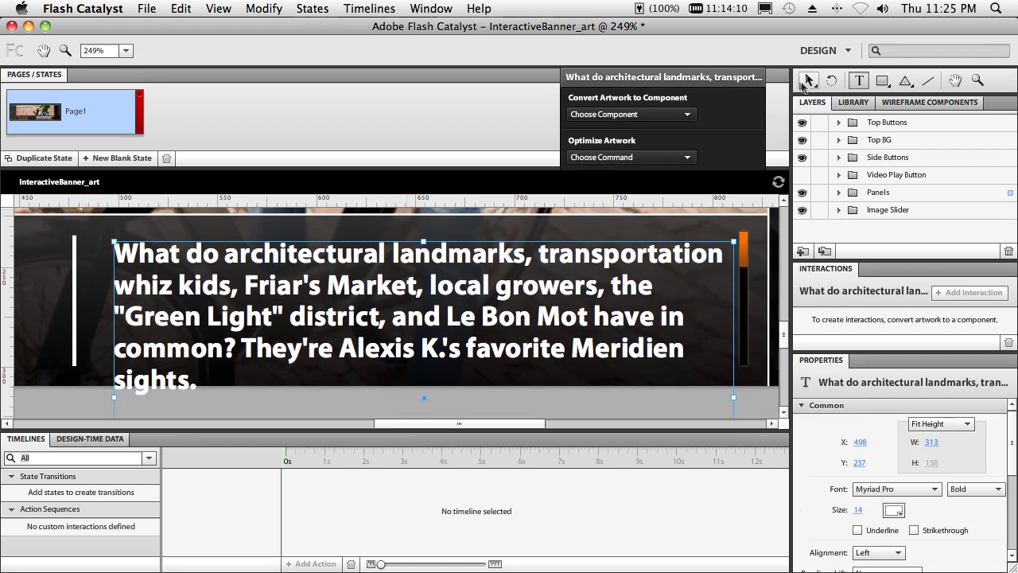
left_click(808, 81)
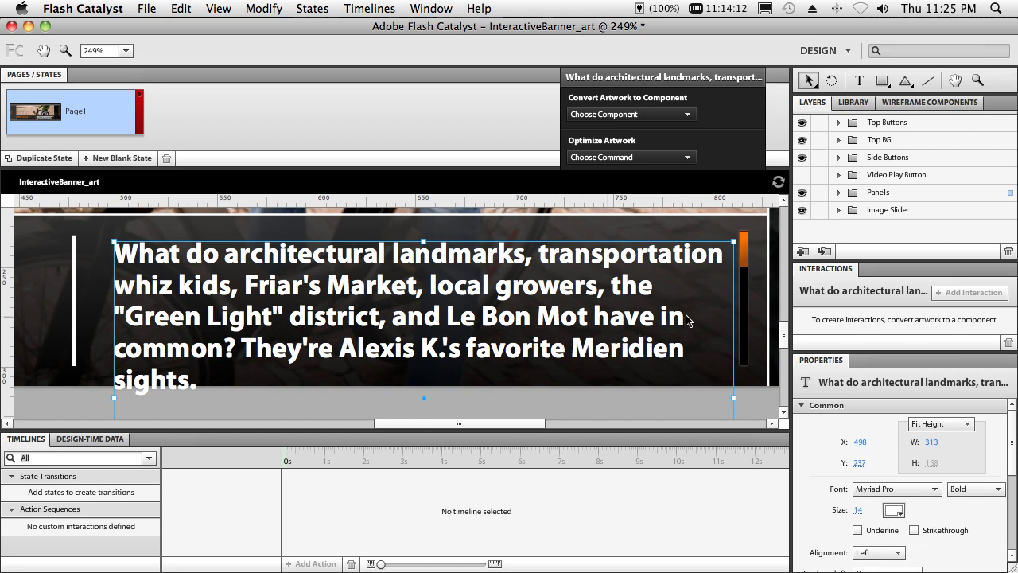
Step: Convert the description text and orange slider together into a Scroll Panel component
left_click(746, 269, "shift")
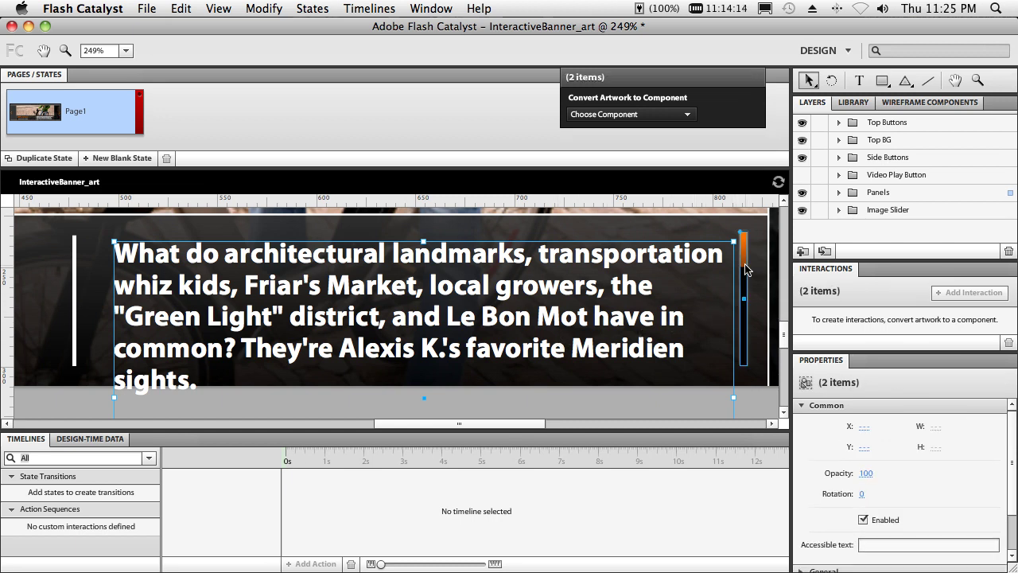
left_click(658, 116)
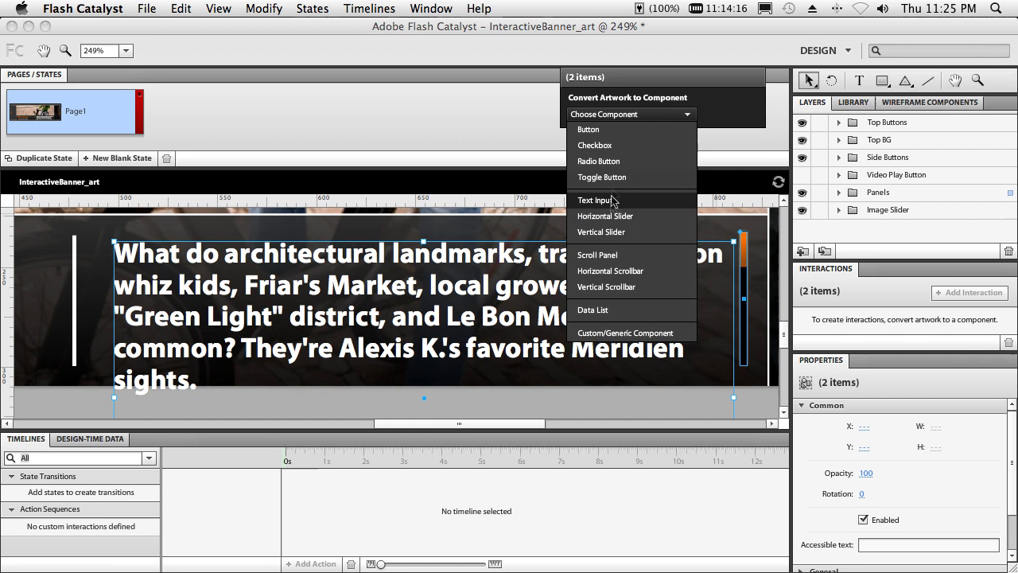
left_click(599, 255)
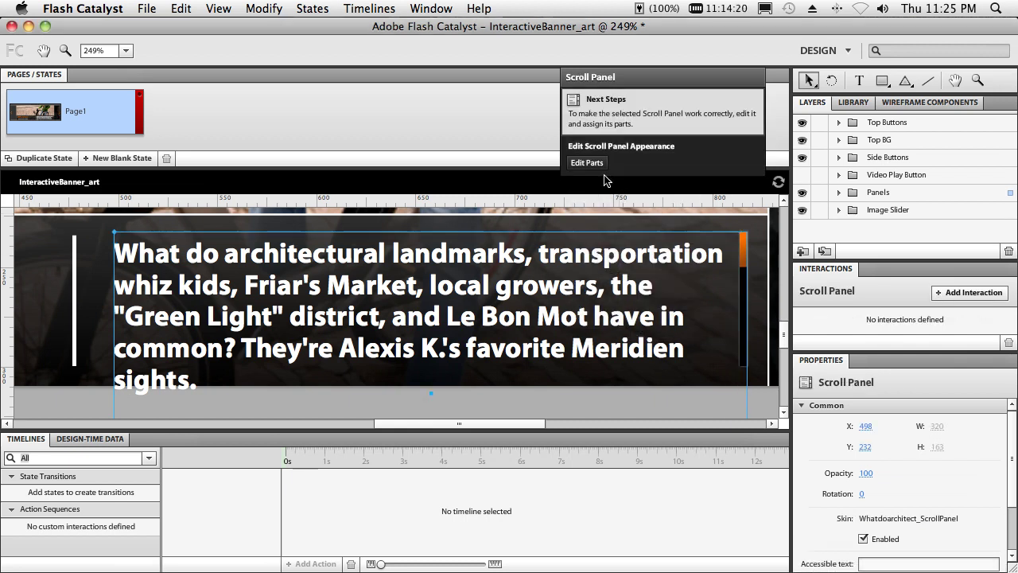
Step: Make the article text the panel's Scrolling Content part and run the project in the browser
left_click(587, 162)
left_click(563, 253)
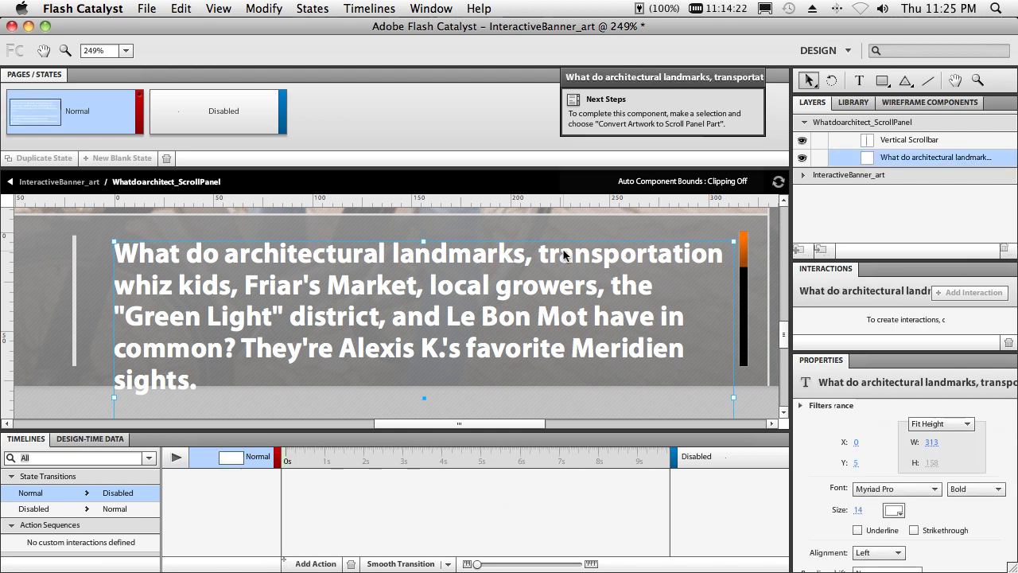
left_click(617, 163)
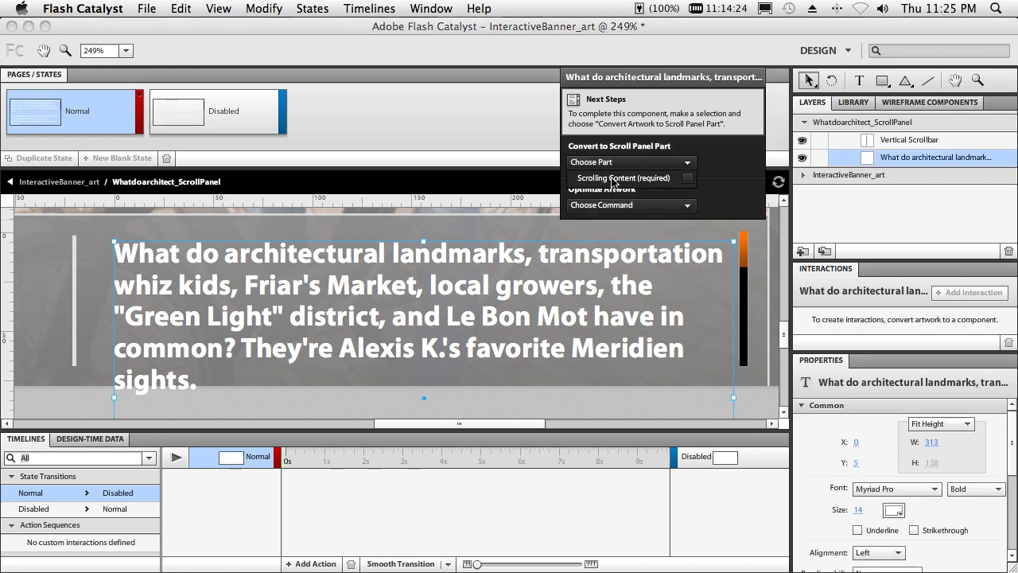
left_click(619, 177)
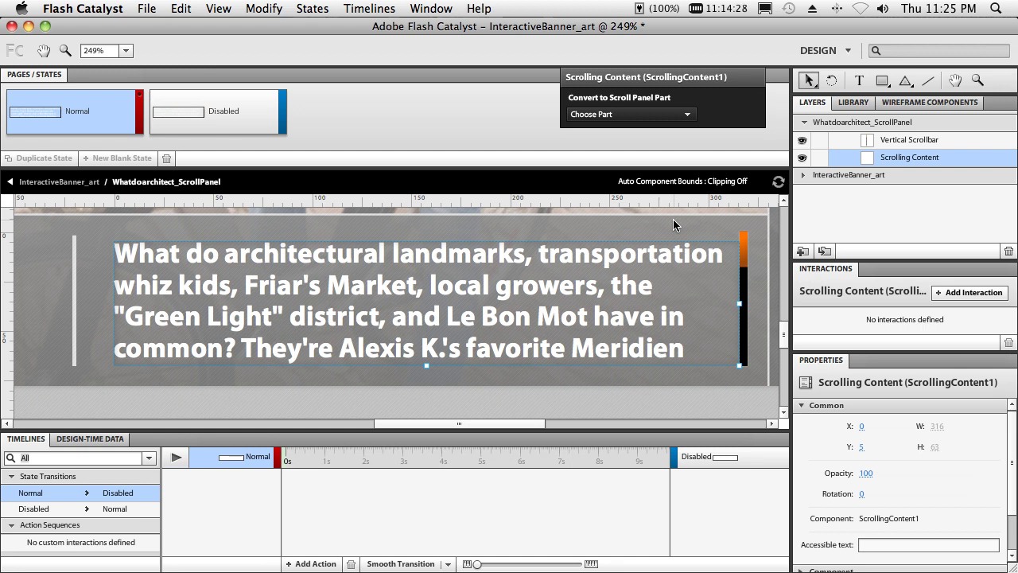
key("super+Return")
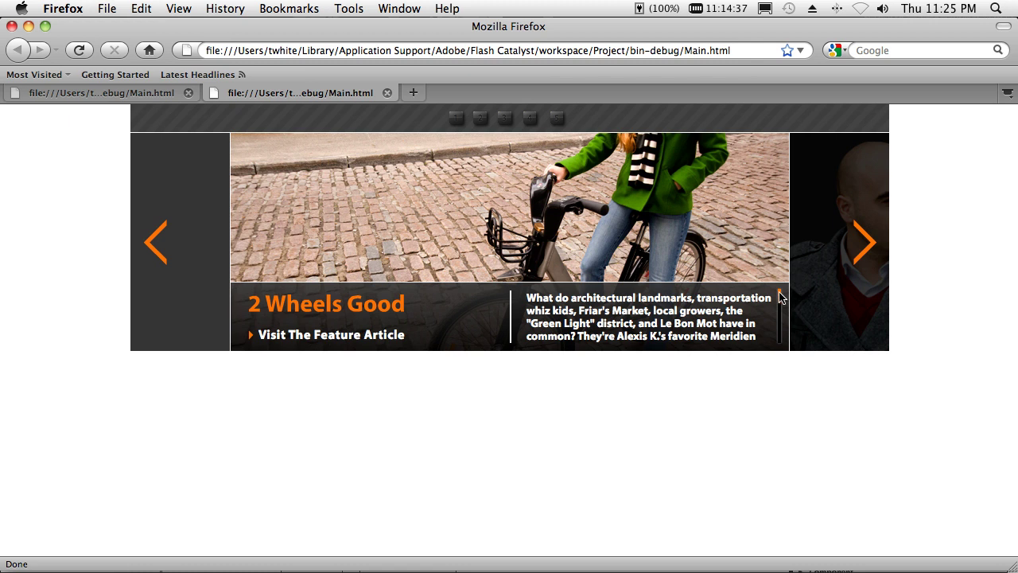
Step: Drag the text panel's scrollbar in Firefox to check the scrolling, then switch back to Flash Catalyst
mouse_move(780, 297)
left_mouse_down()
mouse_move(776, 337)
mouse_move(786, 296)
left_mouse_up()
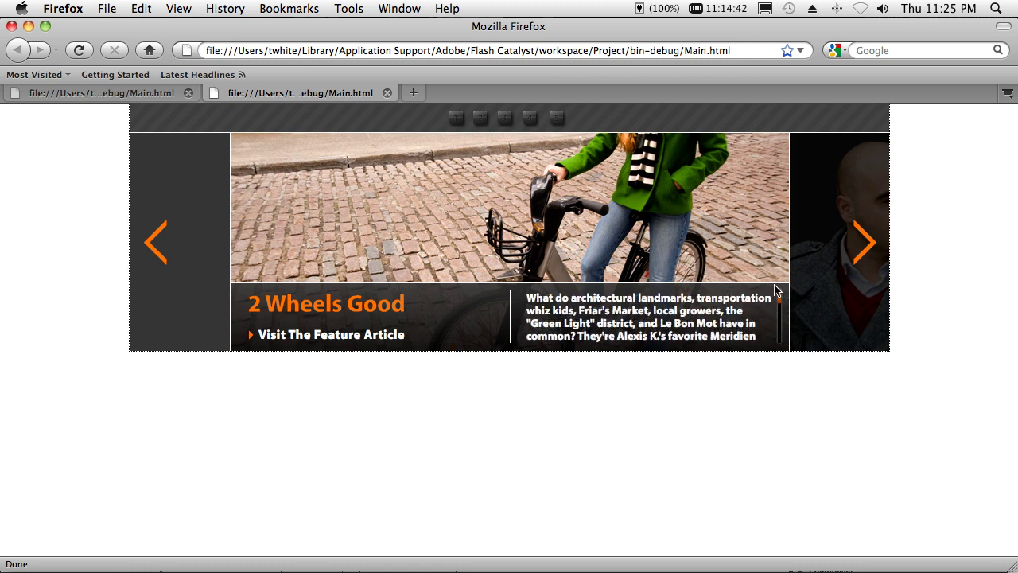
key("super+Tab")
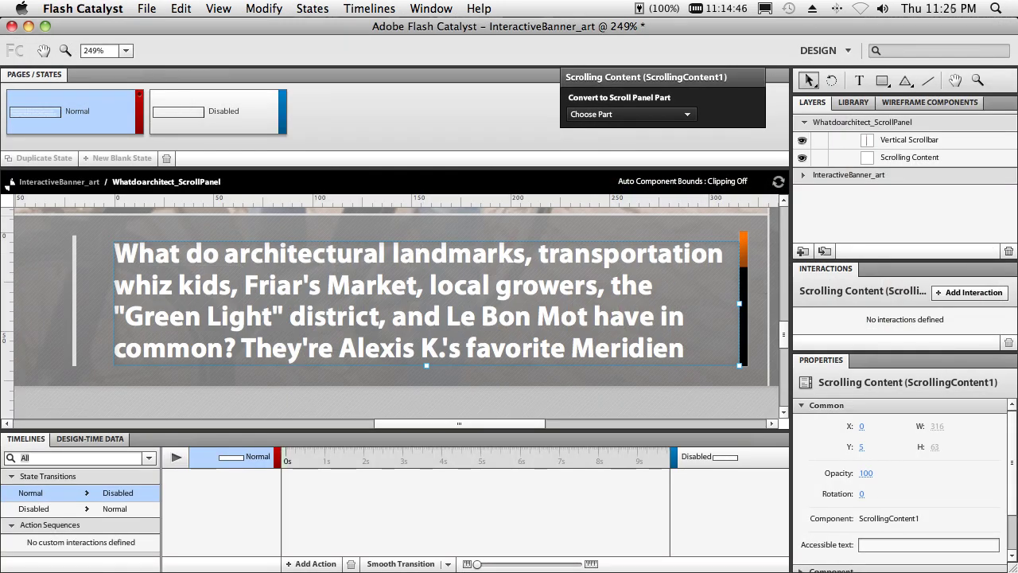
Step: Exit the scroll panel, scroll to the top buttons, and select Button1 under the Top Buttons layer
left_click(9, 184)
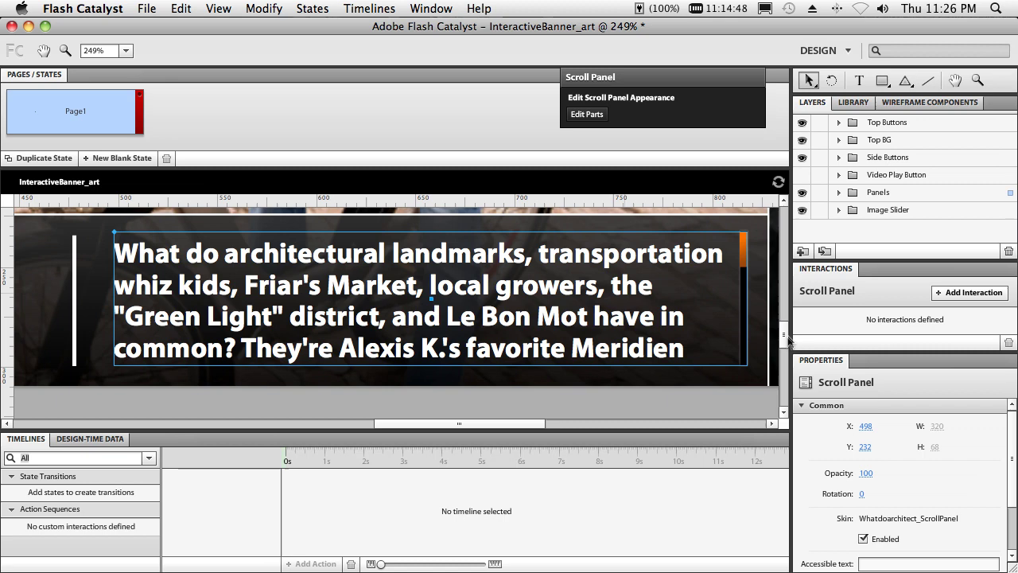
left_click_drag(786, 340, 797, 275)
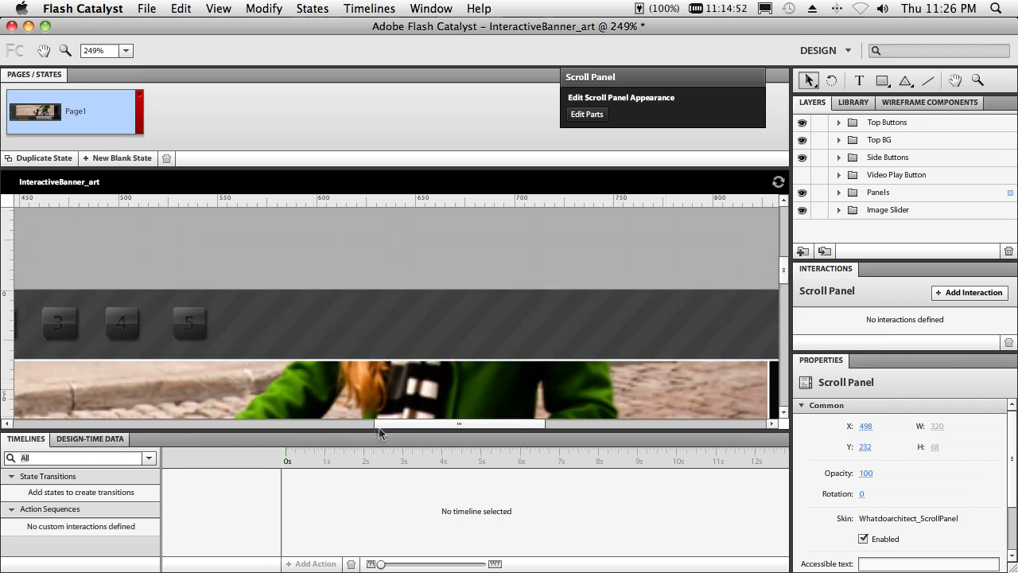
left_click_drag(380, 428, 302, 425)
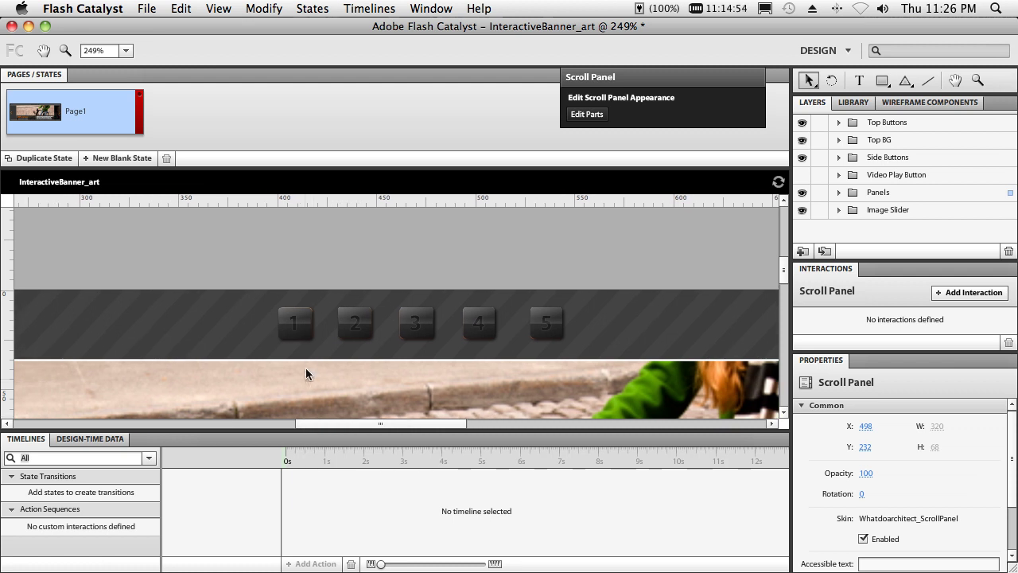
left_click(839, 121)
left_click(859, 142)
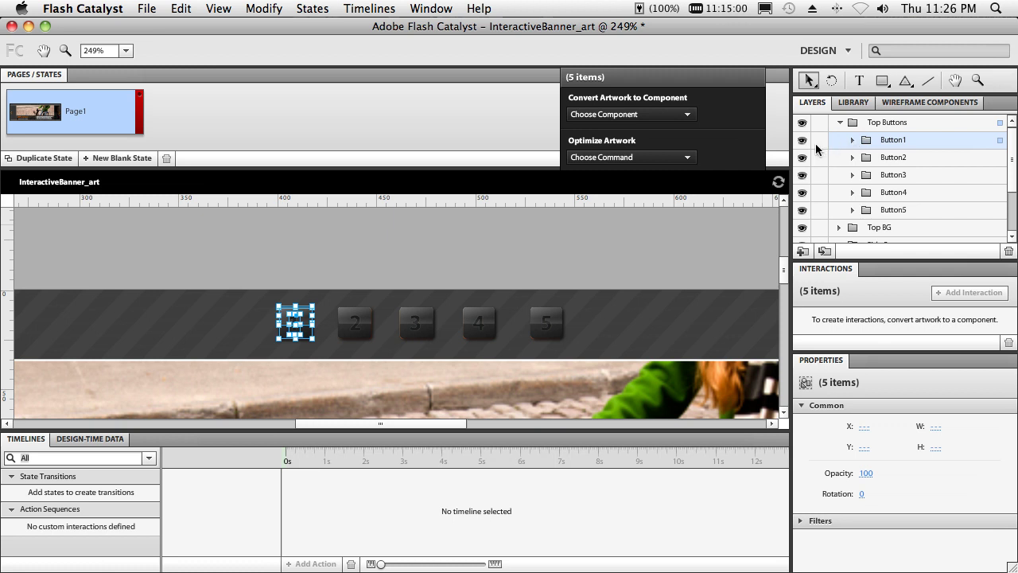
Step: Convert Button1's artwork into a Button component and begin editing its Up state
left_click(641, 116)
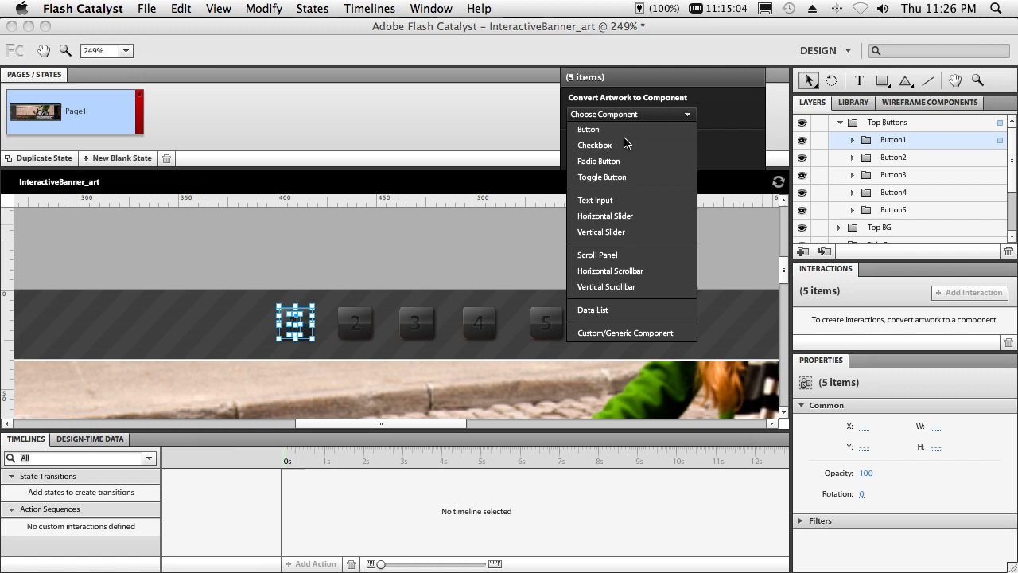
left_click(594, 130)
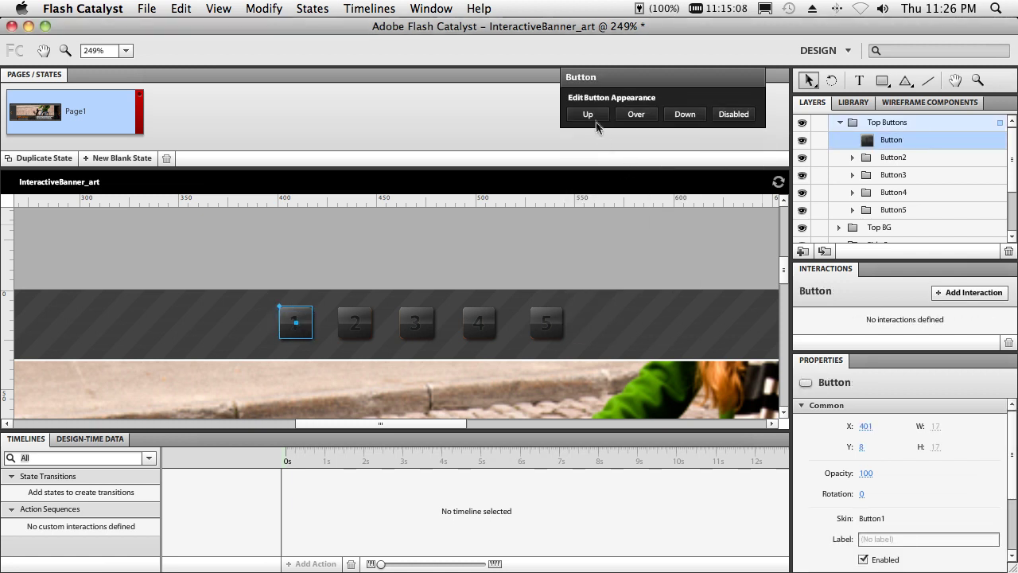
left_click(591, 115)
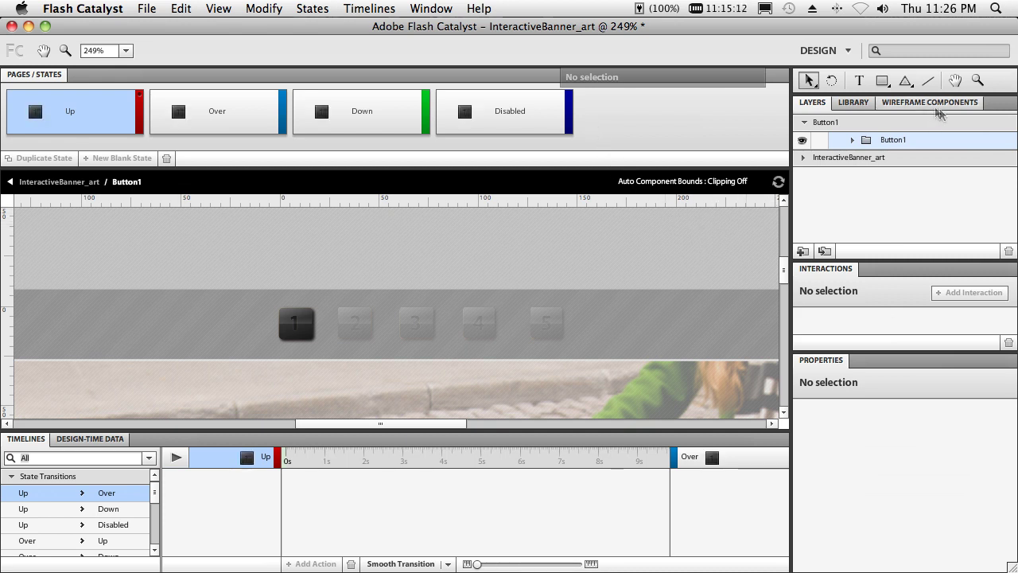
Step: Set the number text as the button's Label part and colour it orange
left_click(852, 140)
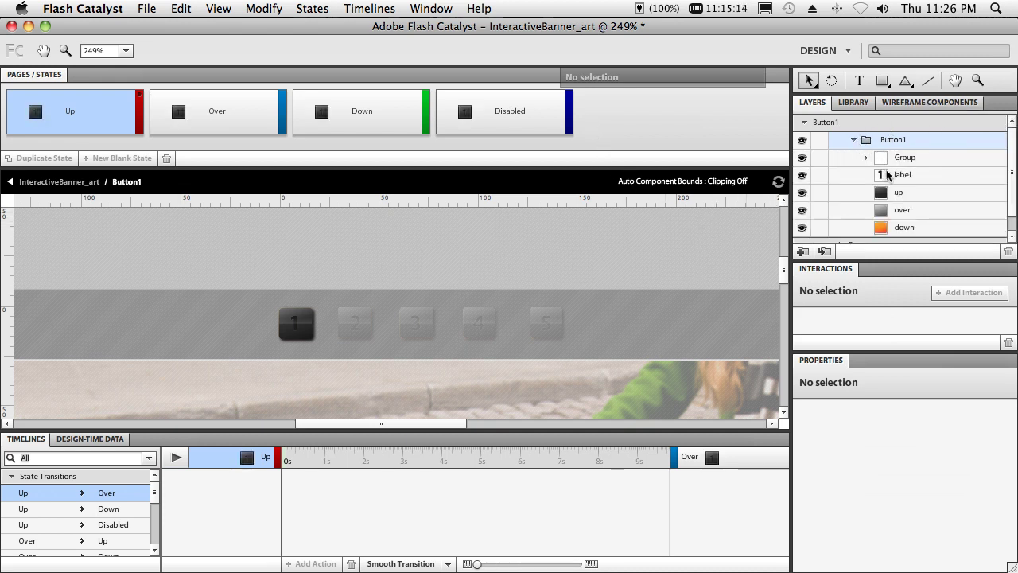
left_click(888, 175)
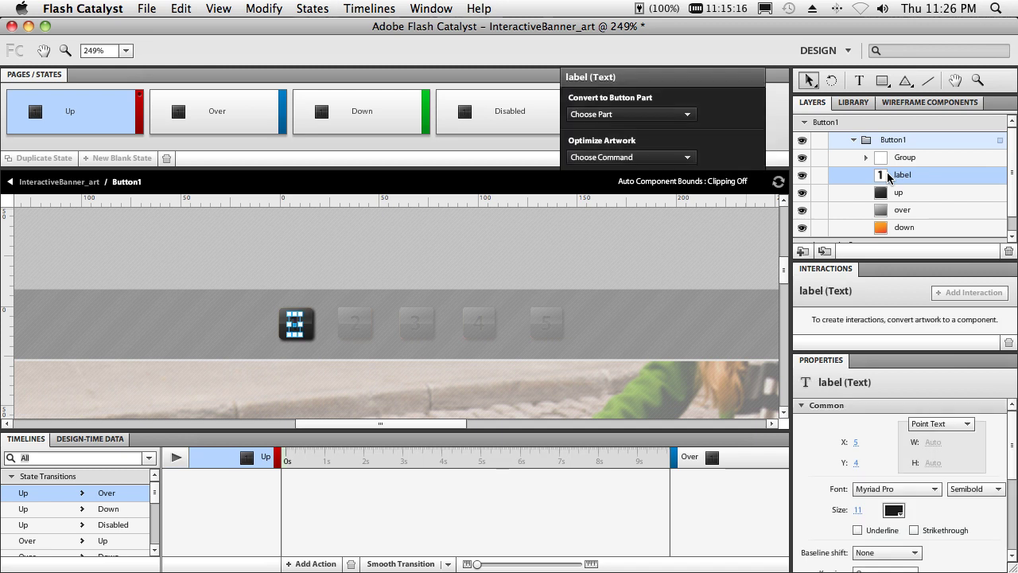
left_click(659, 119)
left_click(648, 133)
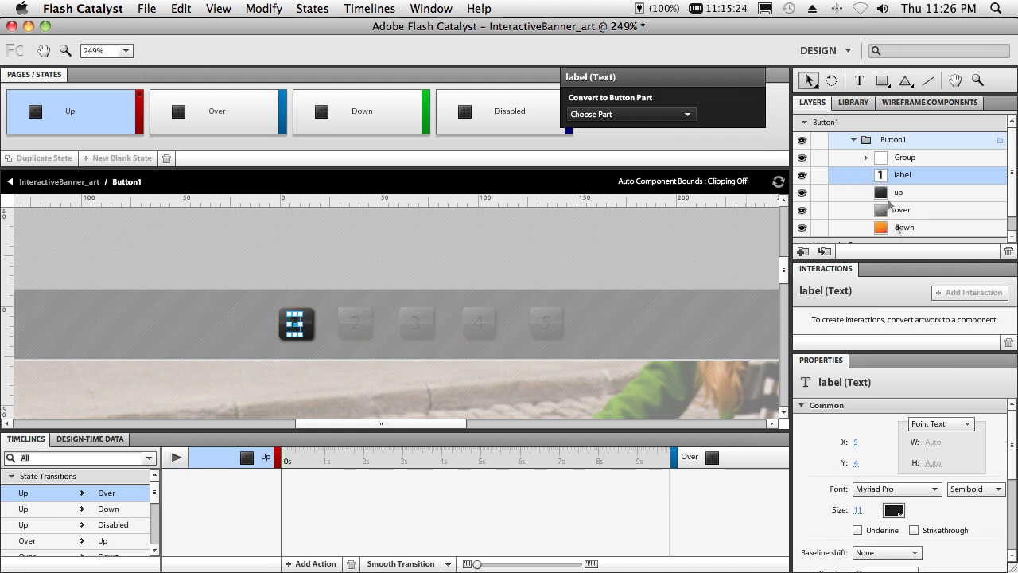
left_click(894, 512)
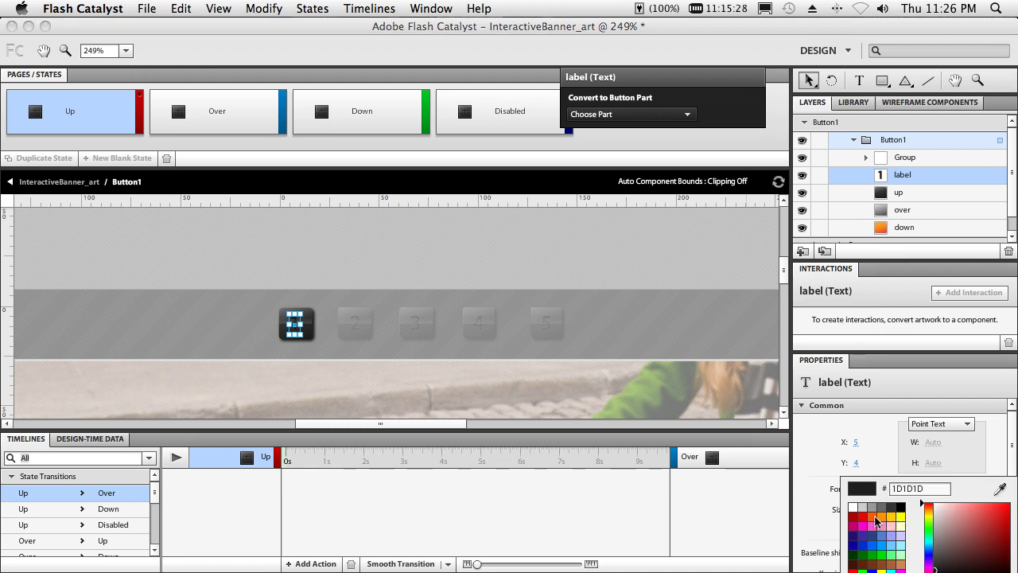
left_click(877, 518)
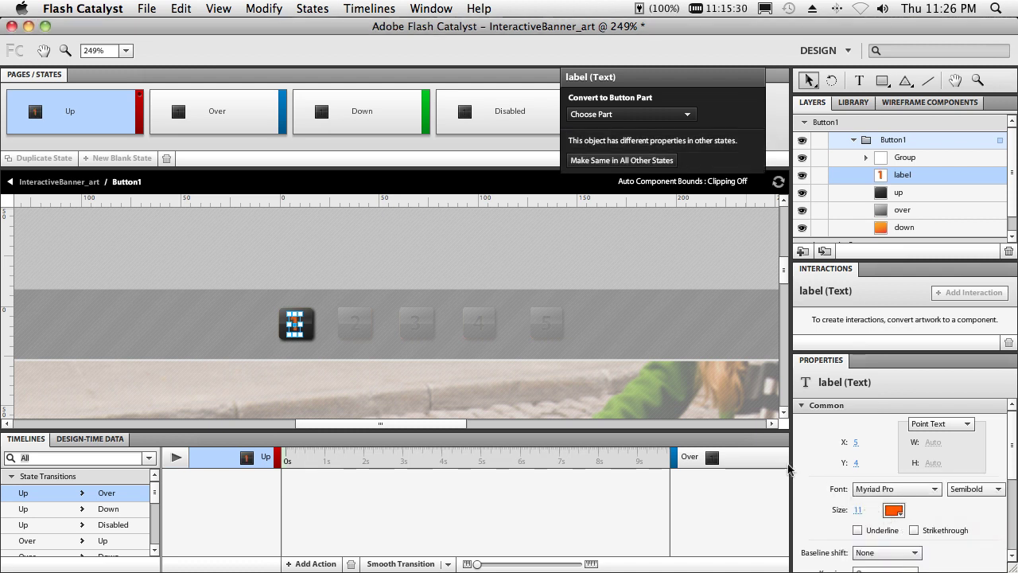
Step: Hide the up background in Over, Down and Disabled, and the over background in Down and Disabled
left_click(177, 119)
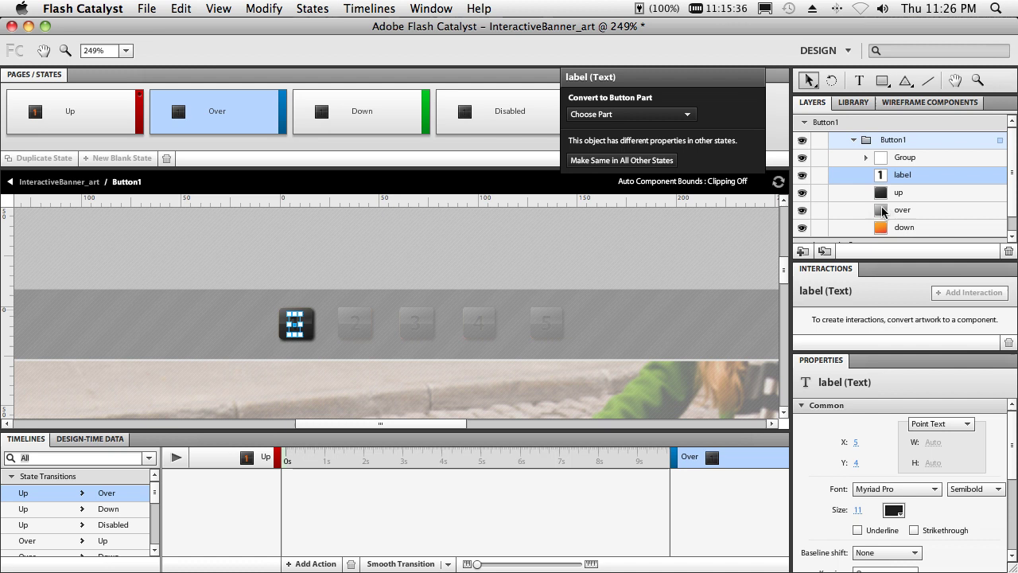
left_click(802, 193)
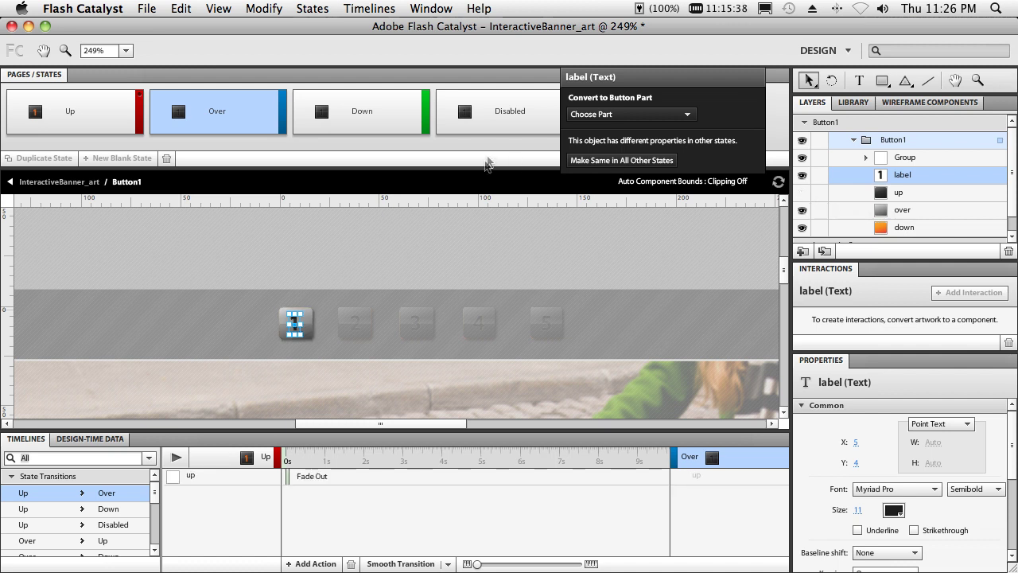
left_click(321, 117)
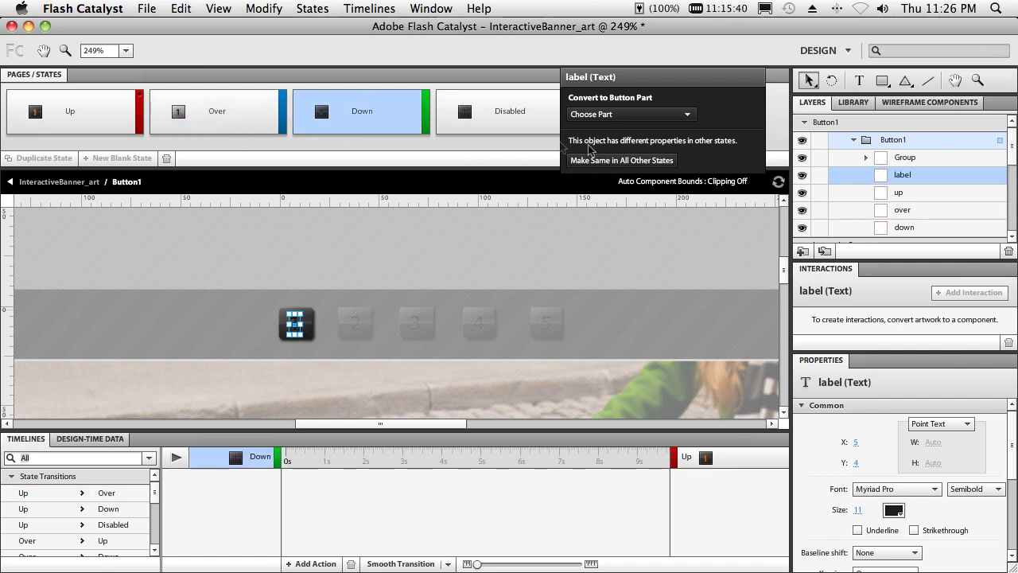
left_click(802, 193)
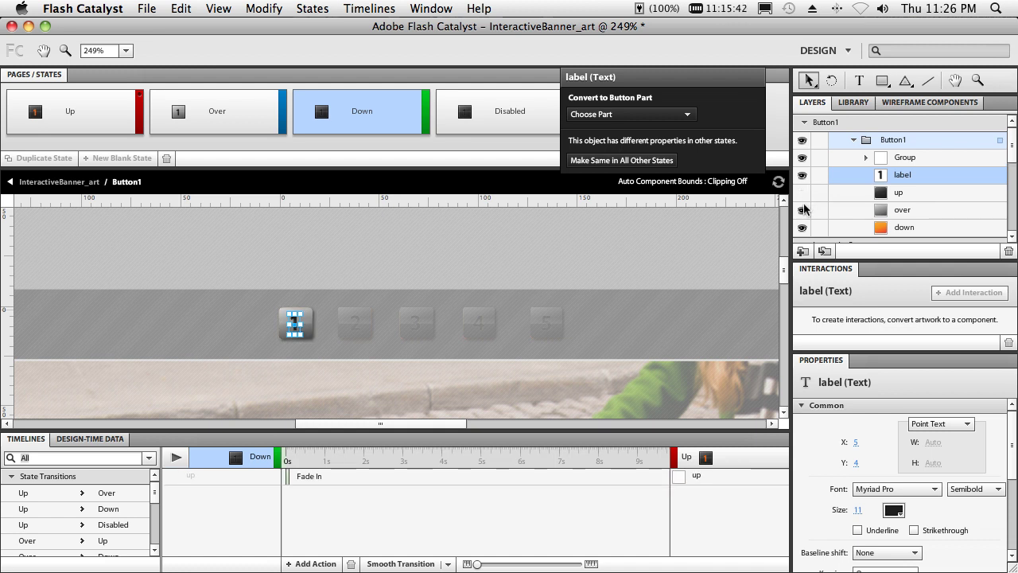
left_click(801, 210)
left_click(515, 113)
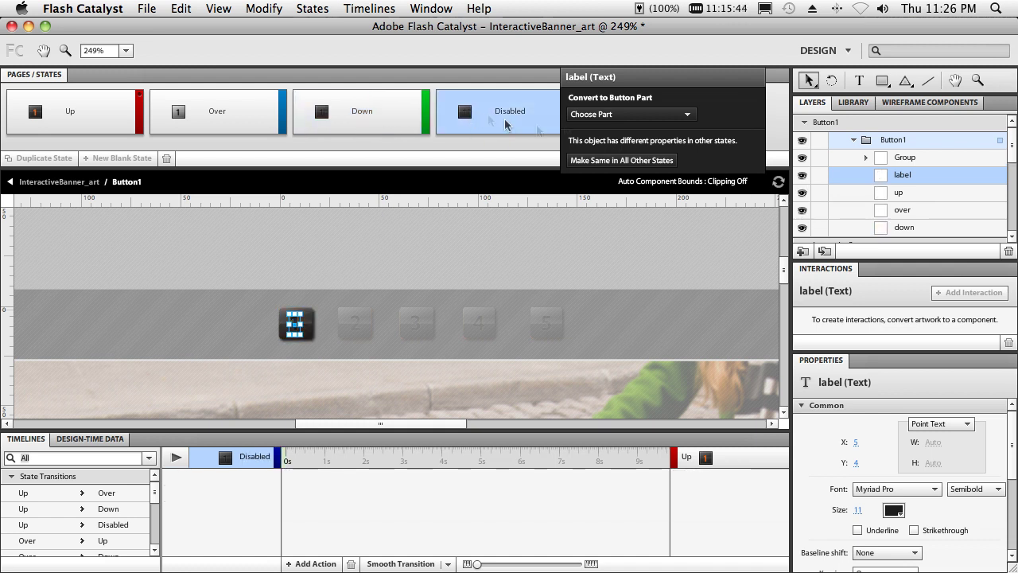
left_click(802, 192)
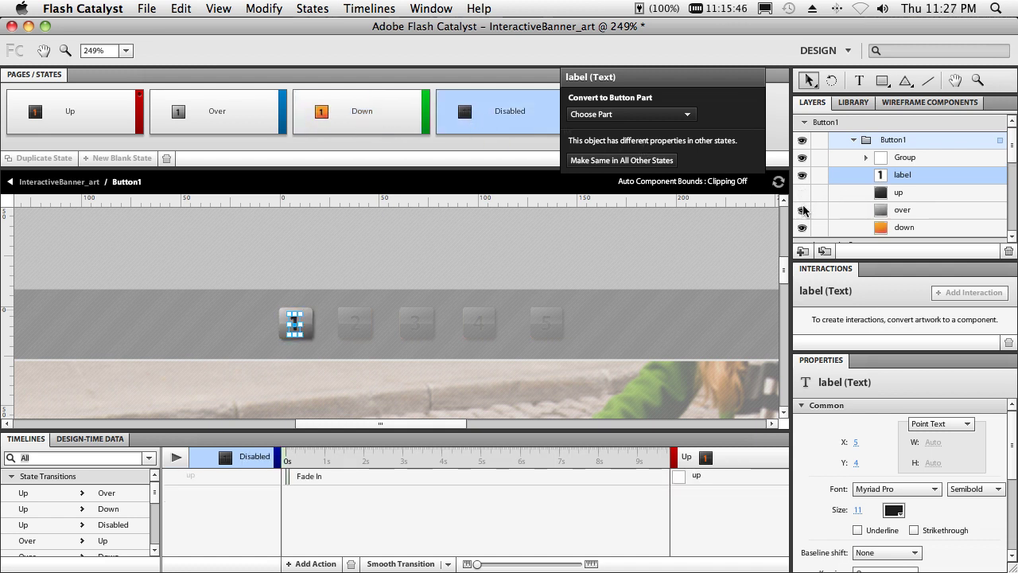
left_click(802, 210)
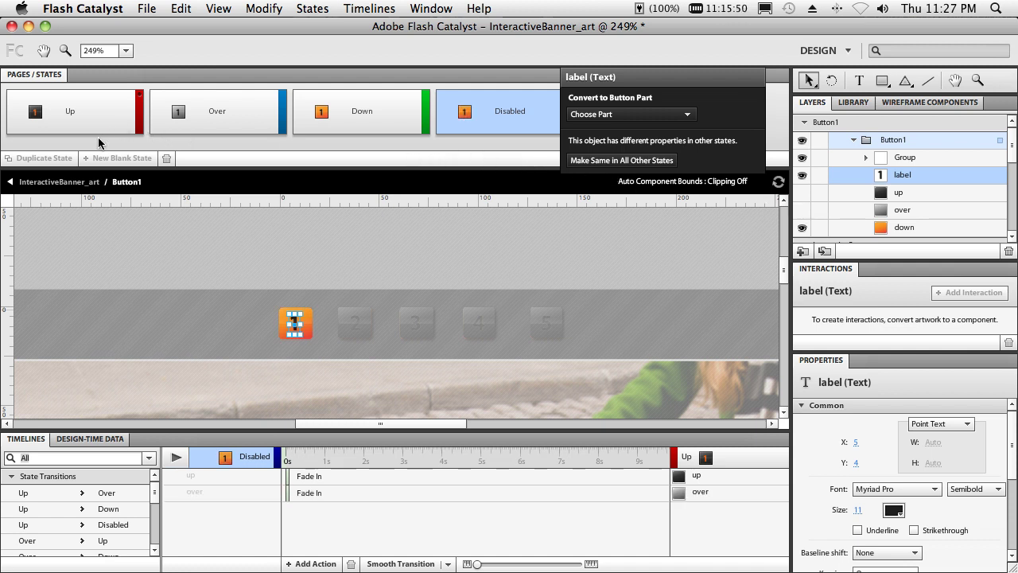
Step: Drag a Button1 instance from the Library onto the second slot, set its Label to 2, and align it
left_click(11, 184)
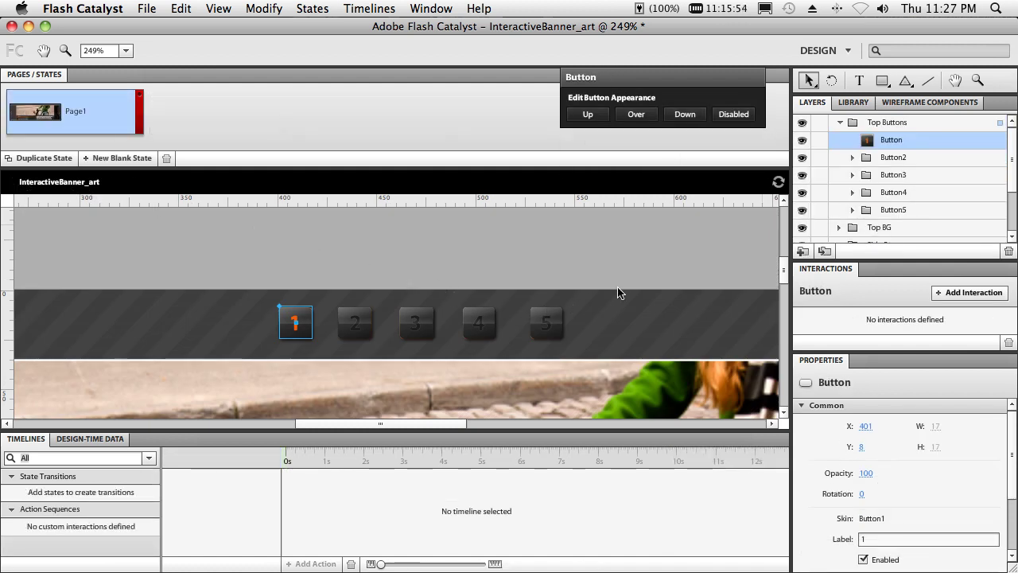
left_click(856, 104)
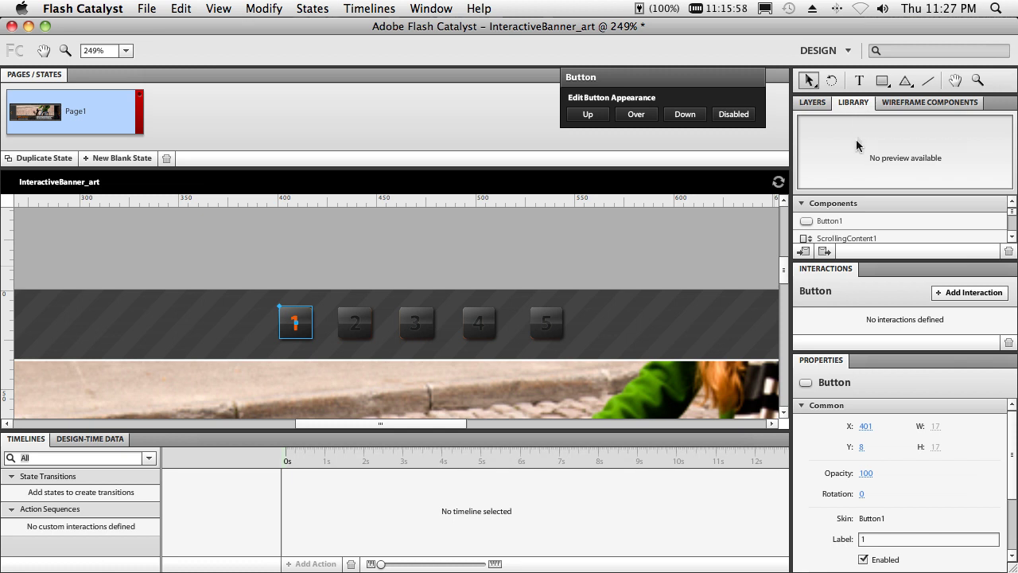
left_click_drag(808, 225, 346, 325)
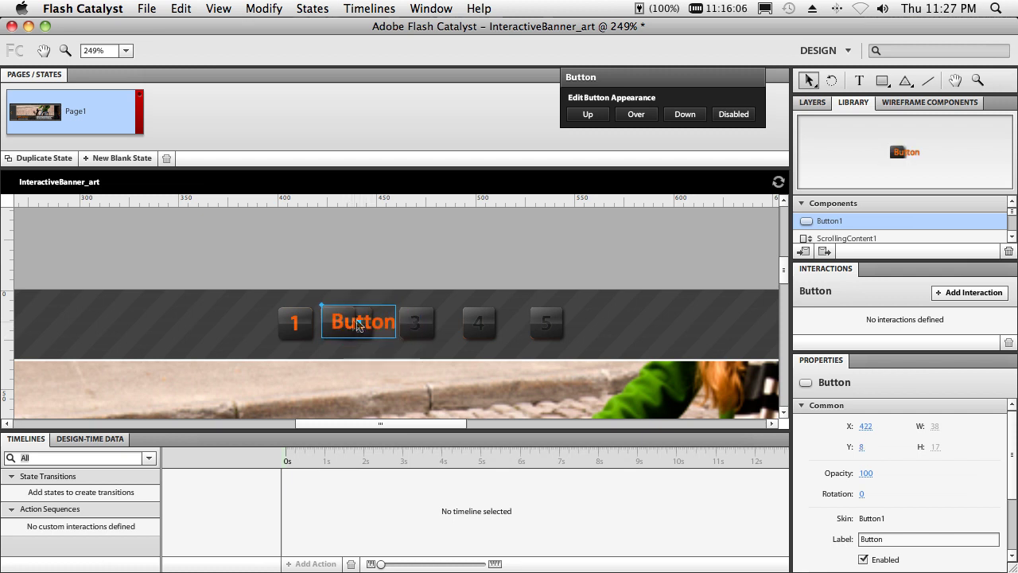
left_click(896, 546)
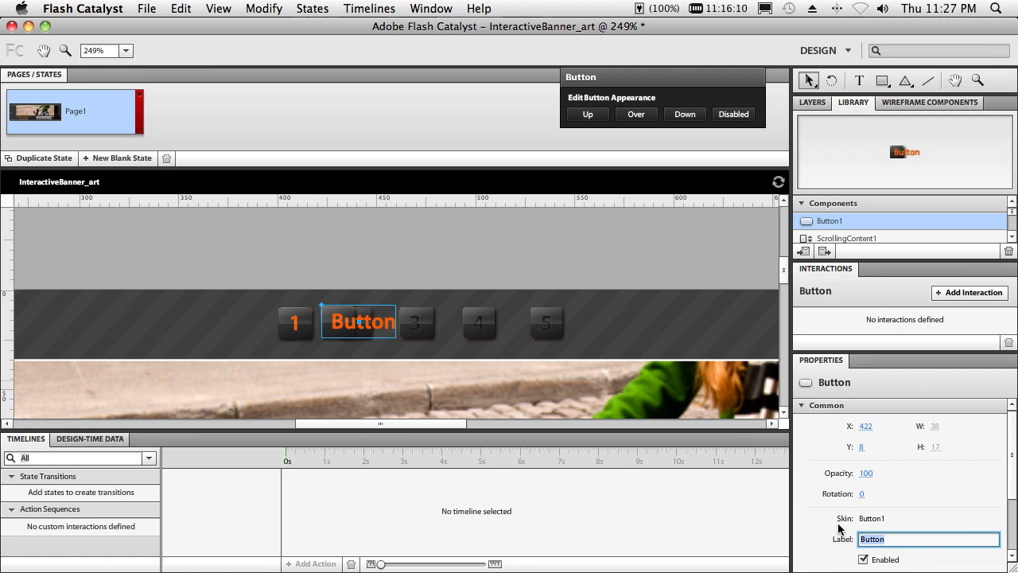
type("2")
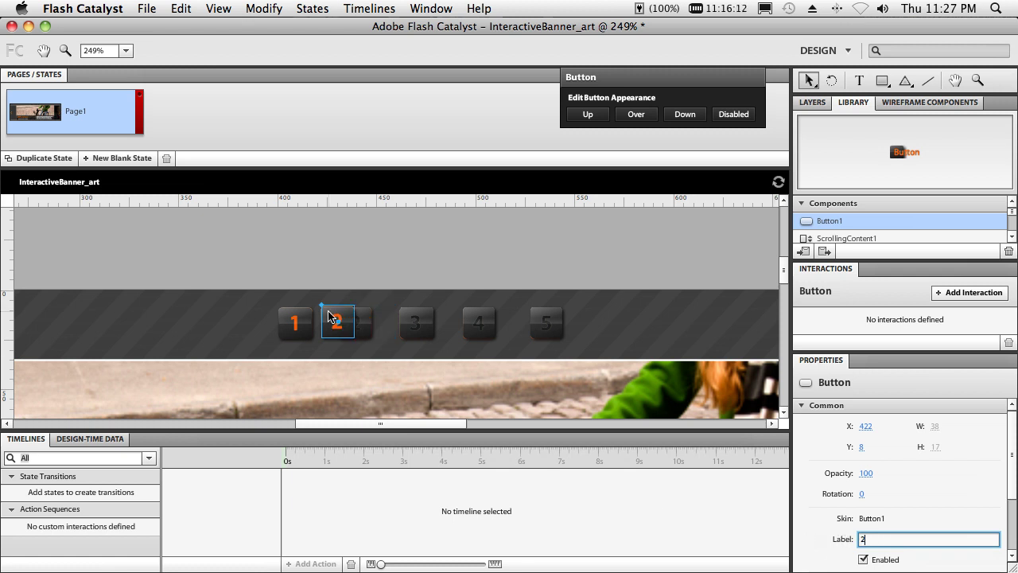
left_click_drag(335, 328, 354, 327)
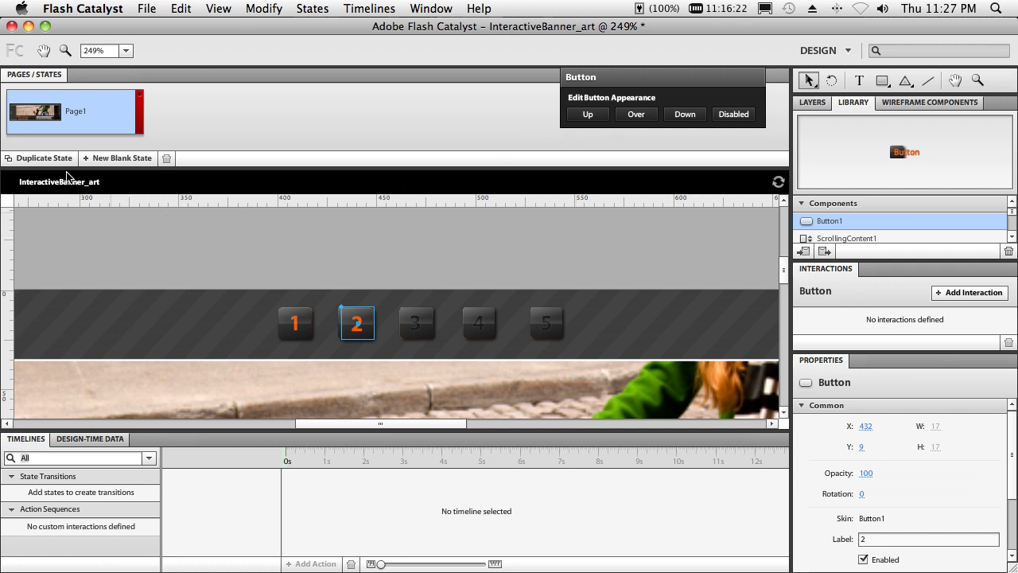
Step: Zoom out to 50%, then show the Design panel layer and hide the Feature panel layer
key("super+minus")
key("super+minus")
key("super+minus")
key("super+minus")
key("super+minus")
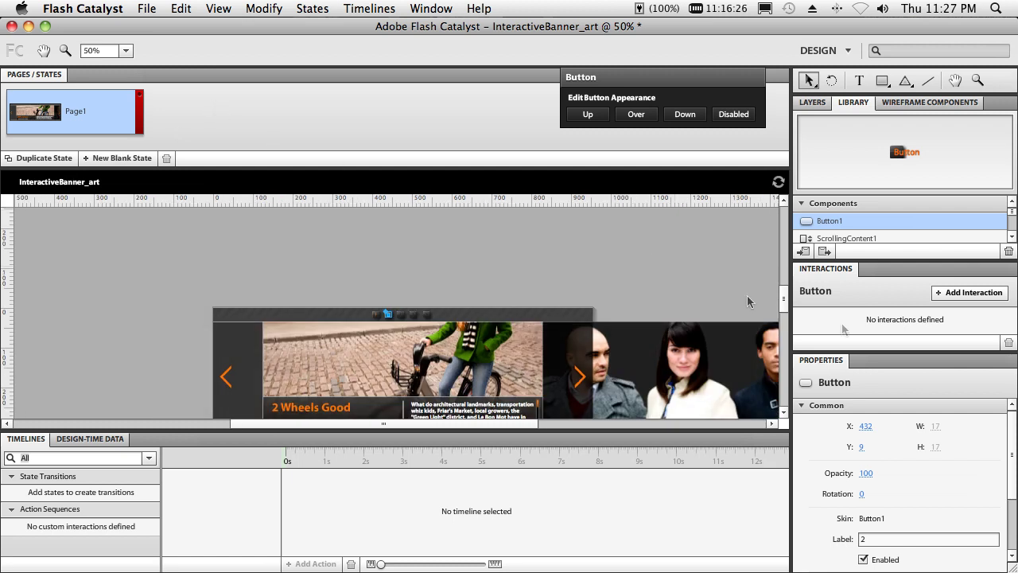
left_click_drag(785, 306, 785, 316)
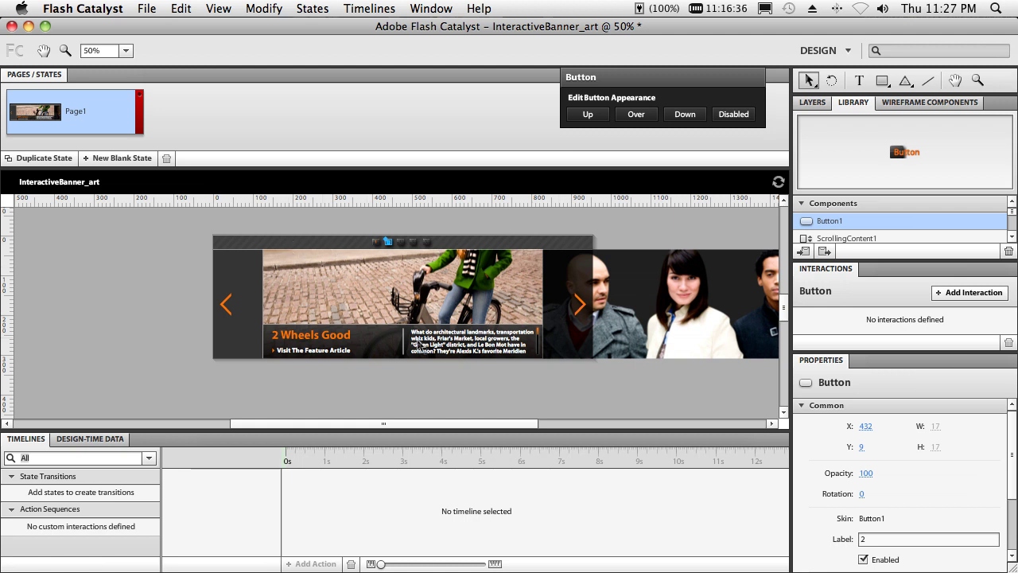
left_click(820, 103)
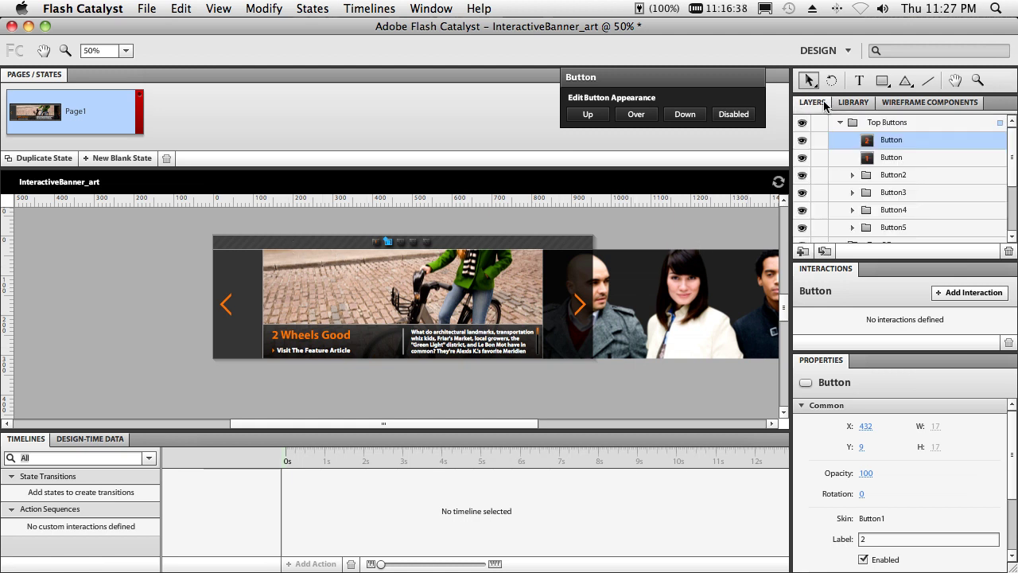
scroll(1015, 143, "down", 5)
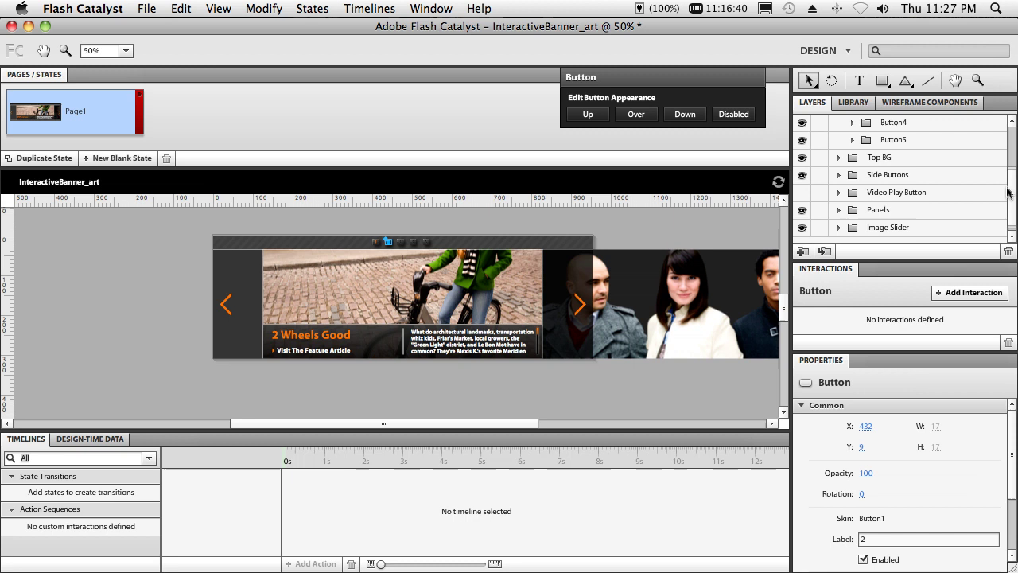
left_click(840, 212)
scroll(1009, 199, "down", 2)
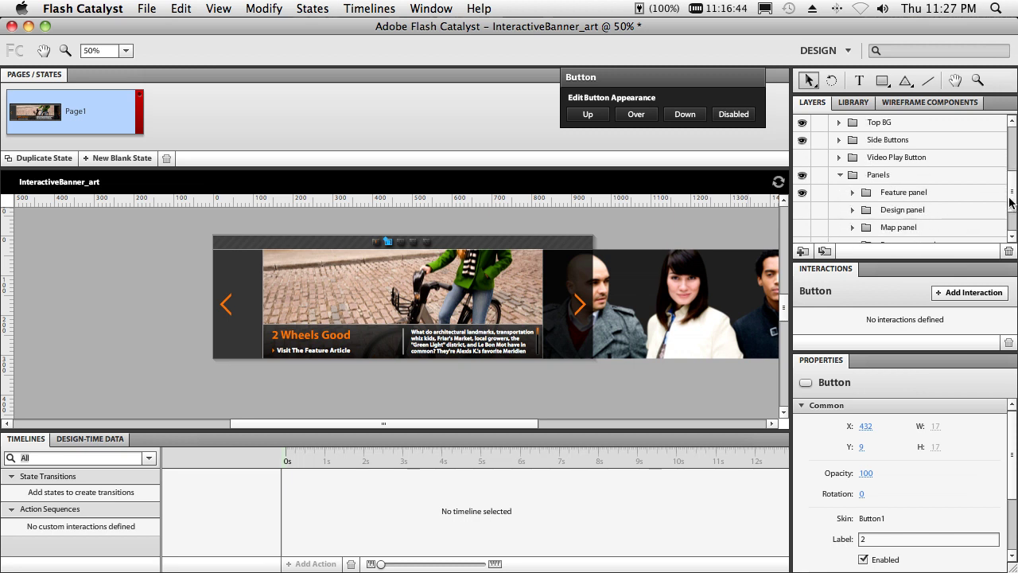
left_click(803, 209)
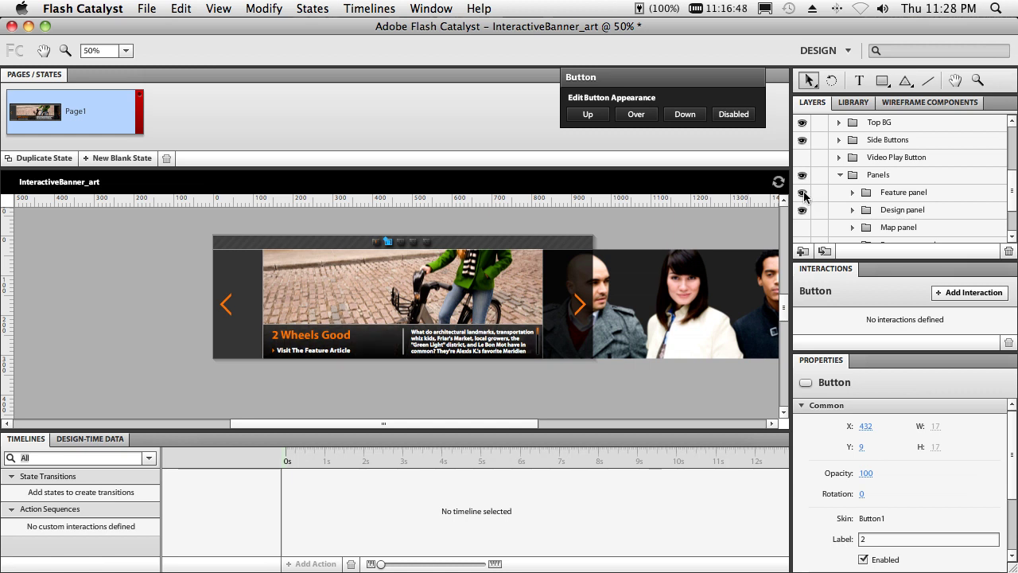
left_click(802, 192)
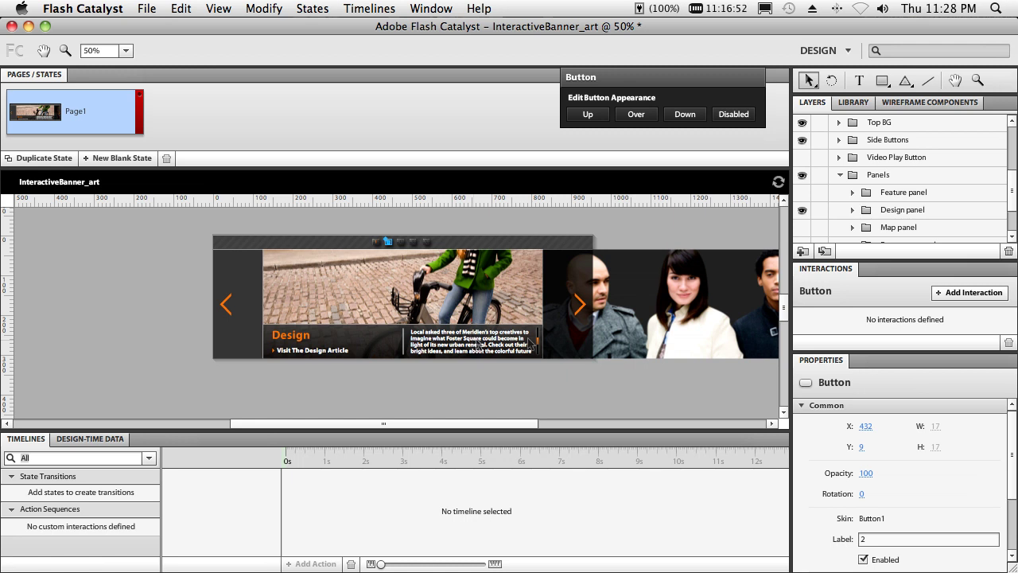
Step: Convert the Design panel into a custom component and move it below the banner
left_click(891, 211)
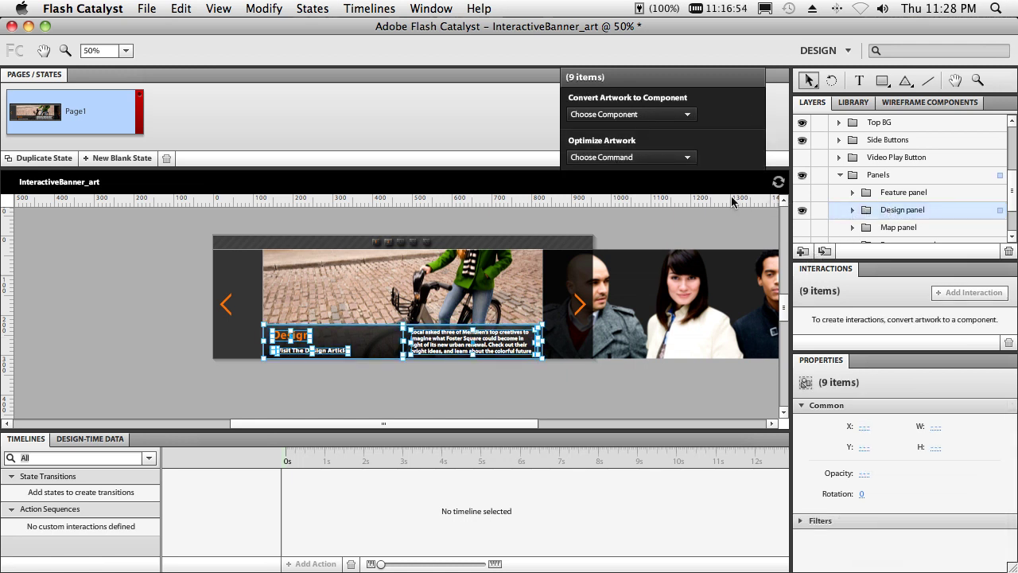
left_click(627, 116)
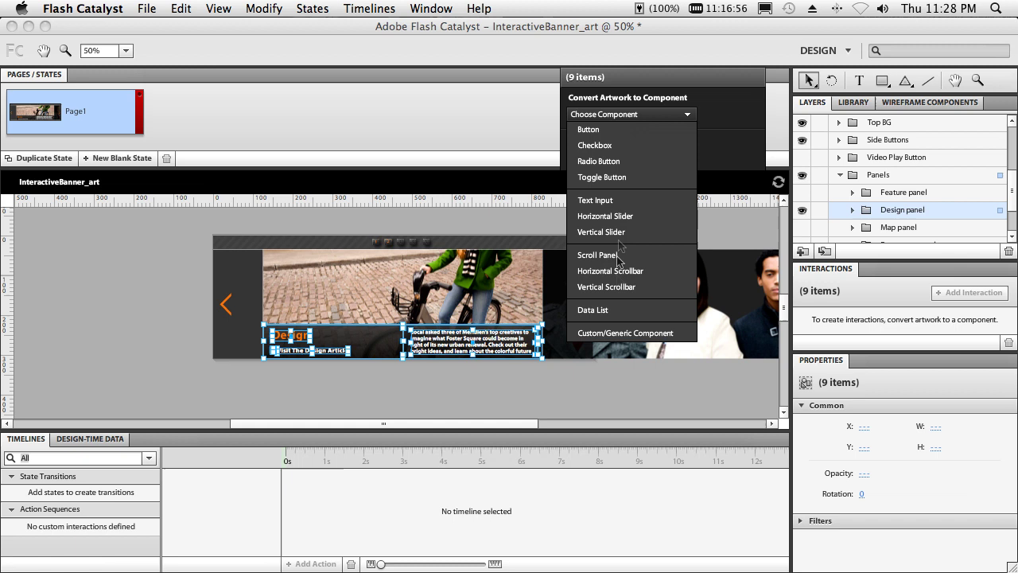
left_click(620, 335)
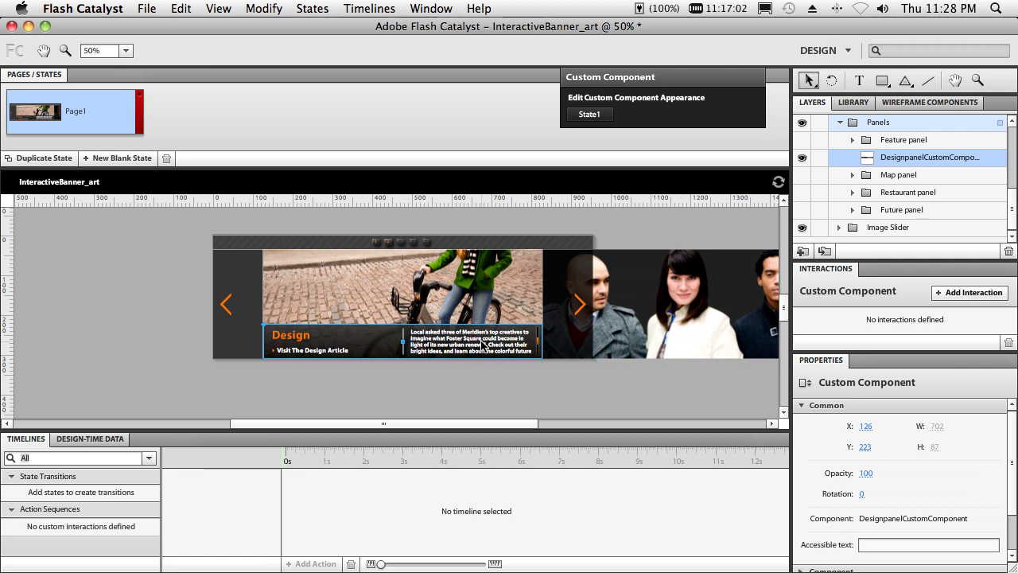
left_click_drag(482, 346, 479, 380)
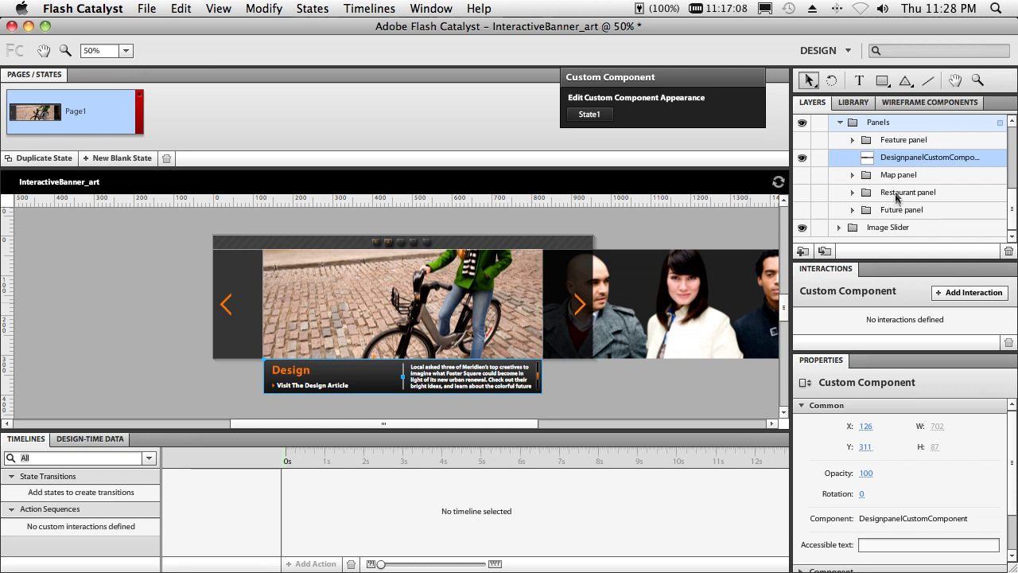
Step: Make the Feature panel visible again and convert it into a custom component
left_click(802, 139)
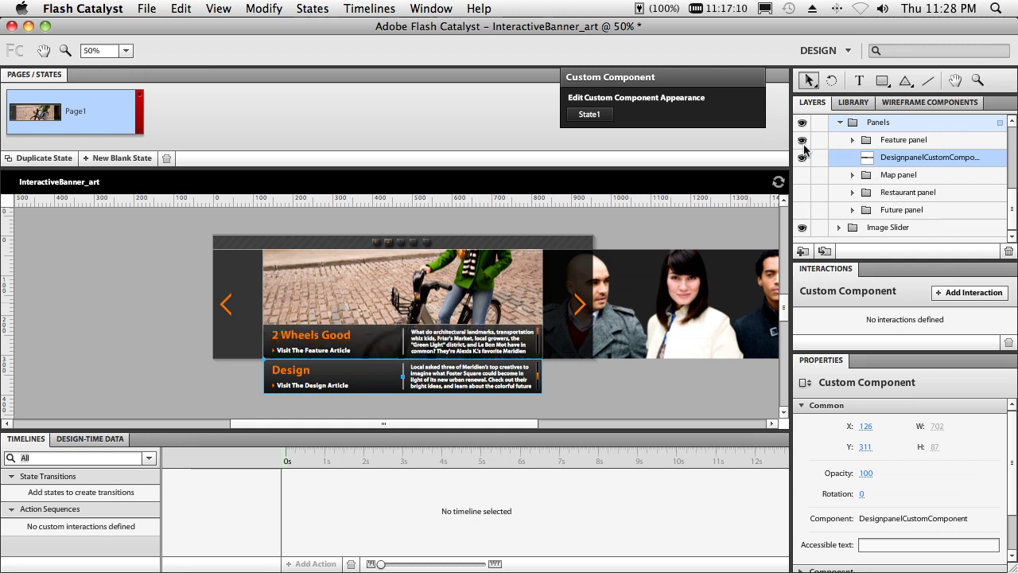
left_click(802, 157)
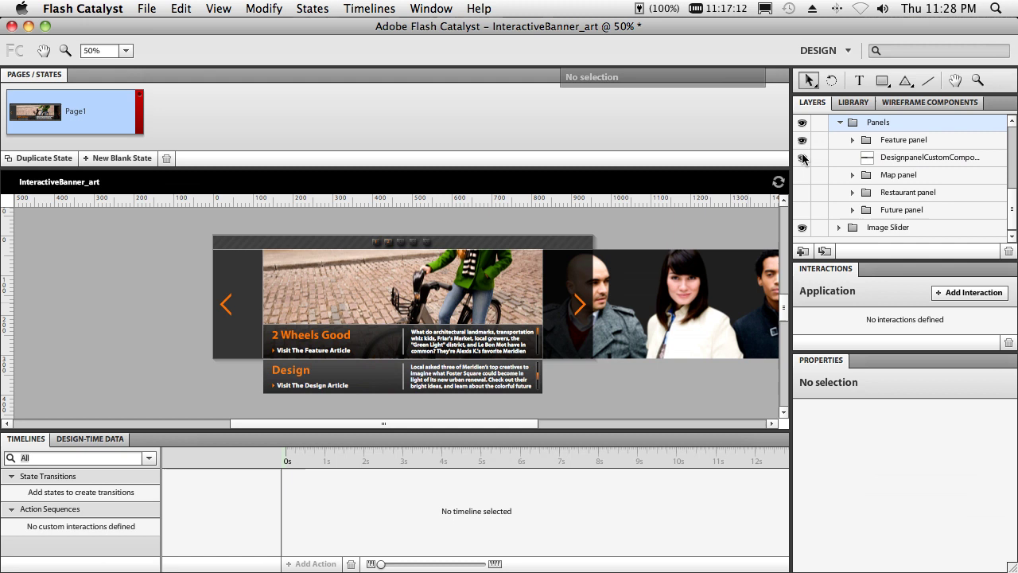
left_click(889, 143)
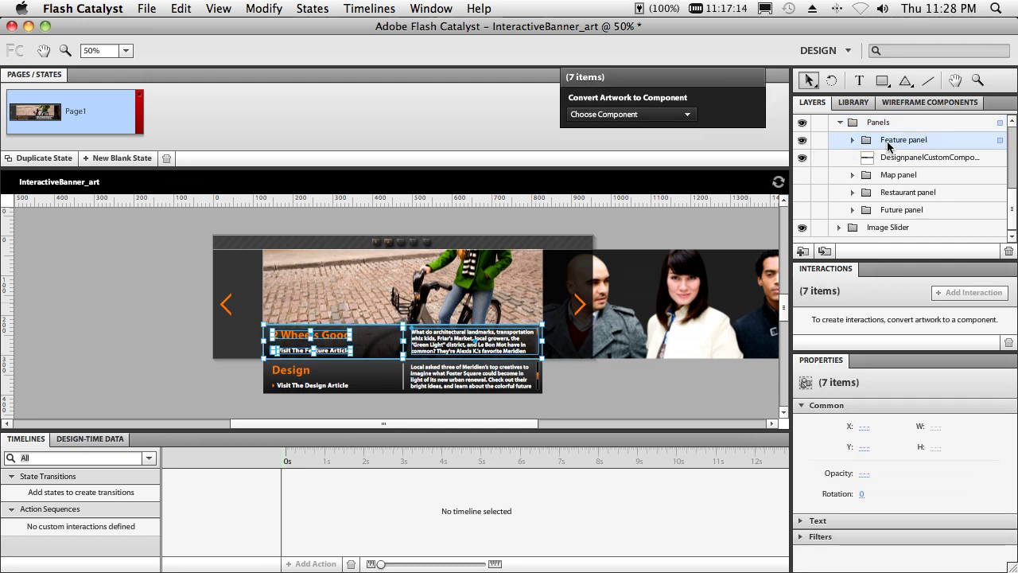
left_click(677, 116)
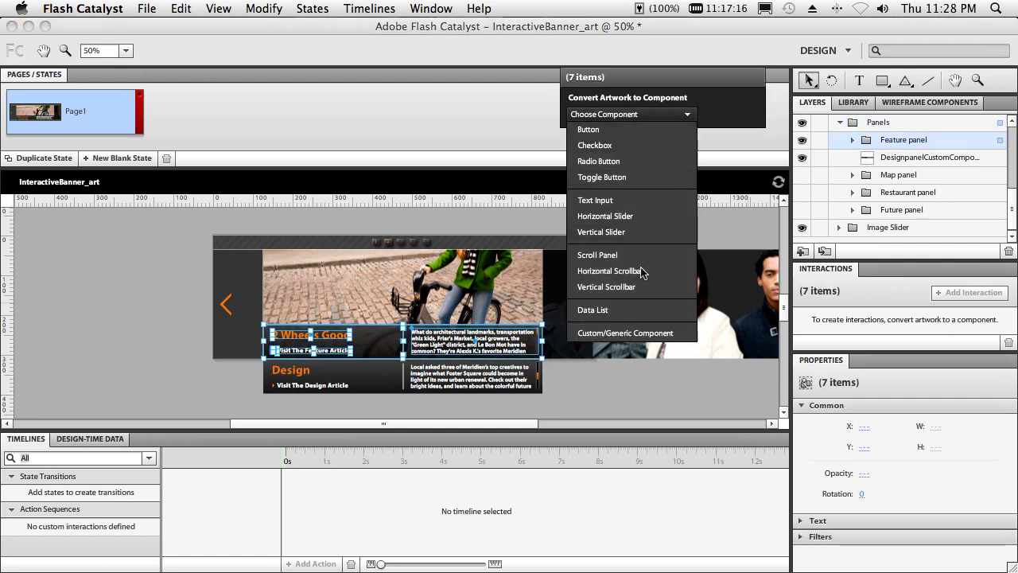
left_click(642, 332)
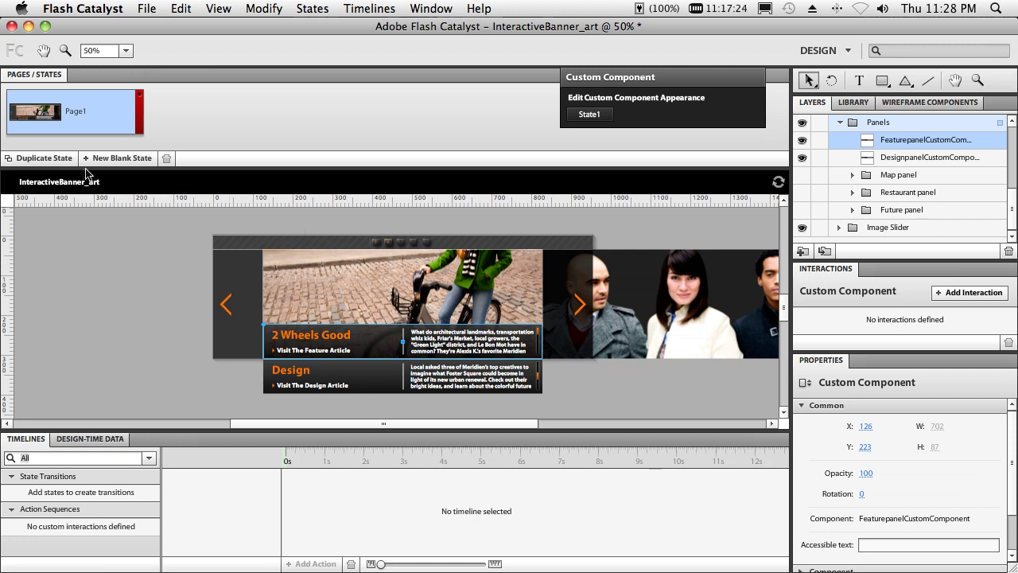
Step: Duplicate Page1 into a Page2 state and move the Design caption up onto the photo
left_click(62, 158)
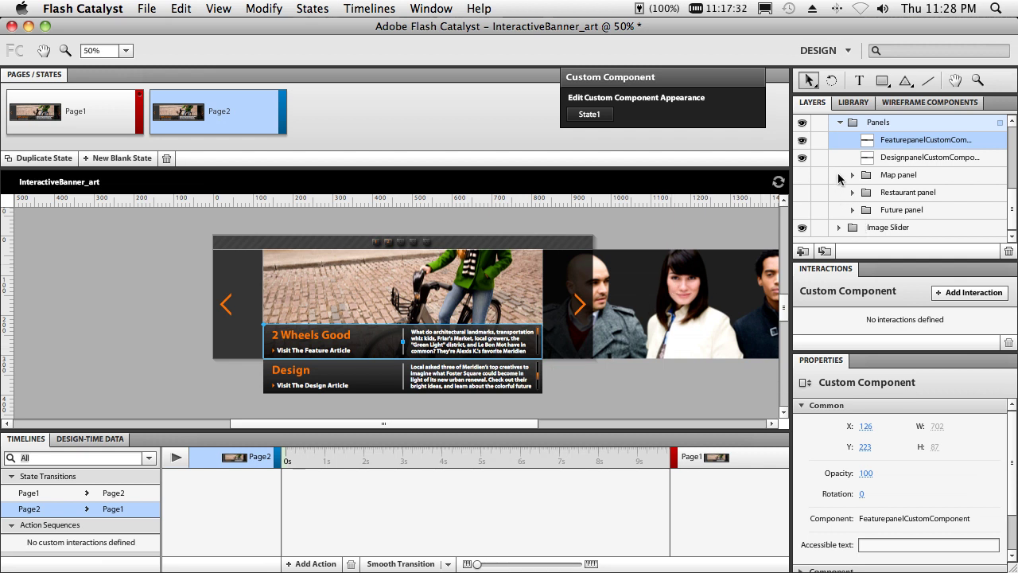
left_click(802, 141)
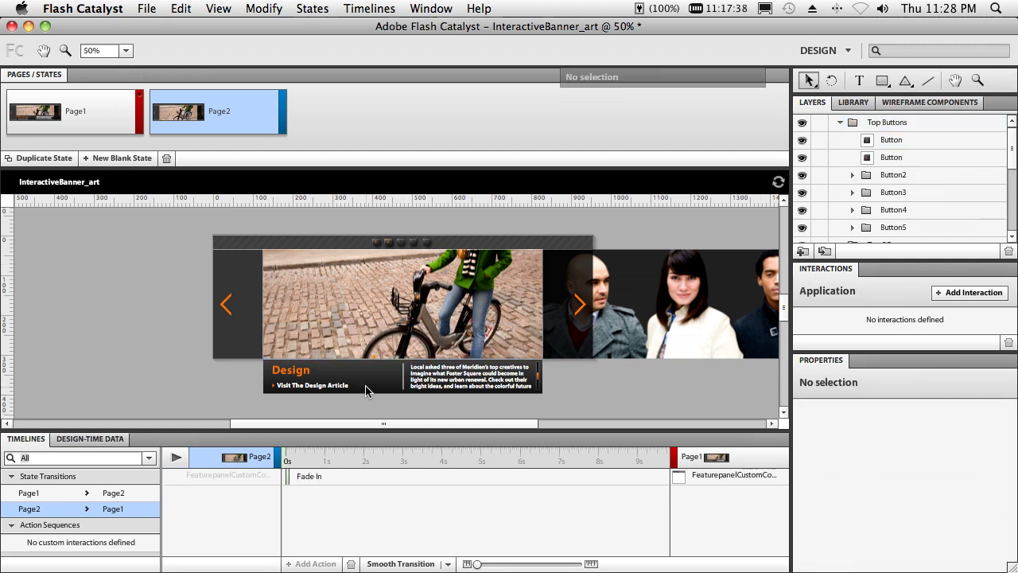
left_click_drag(365, 390, 366, 357)
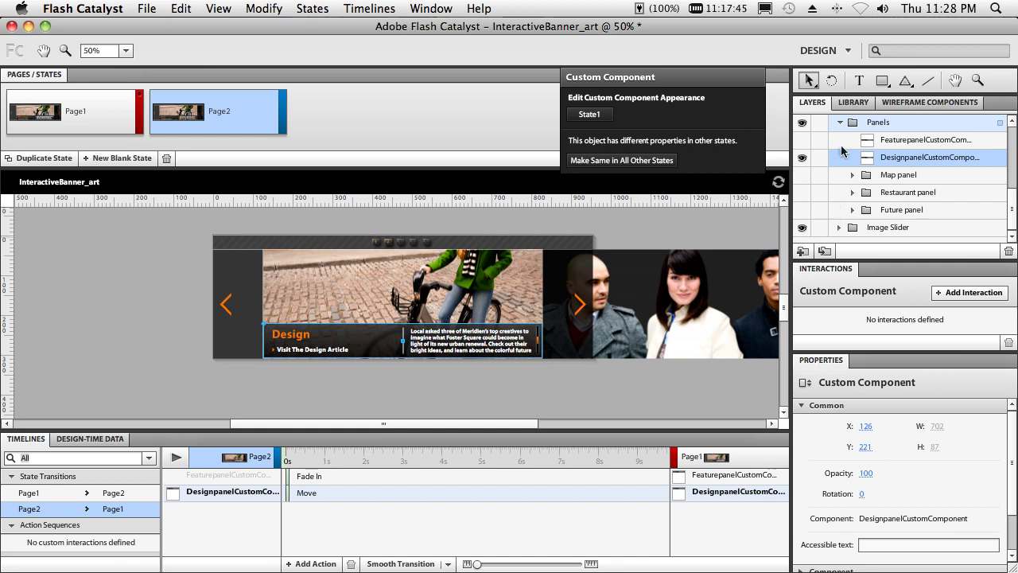
Step: Move the 2 Wheels Good caption below the photo in Page2, then compare against Page1
left_click(802, 139)
left_click(802, 158)
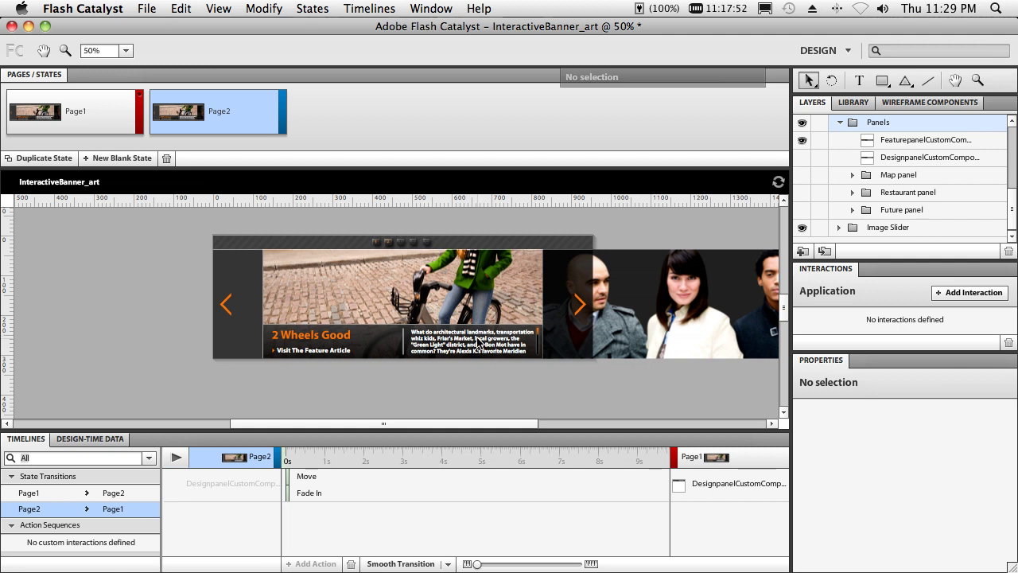
left_click_drag(480, 343, 483, 380)
left_click(802, 159)
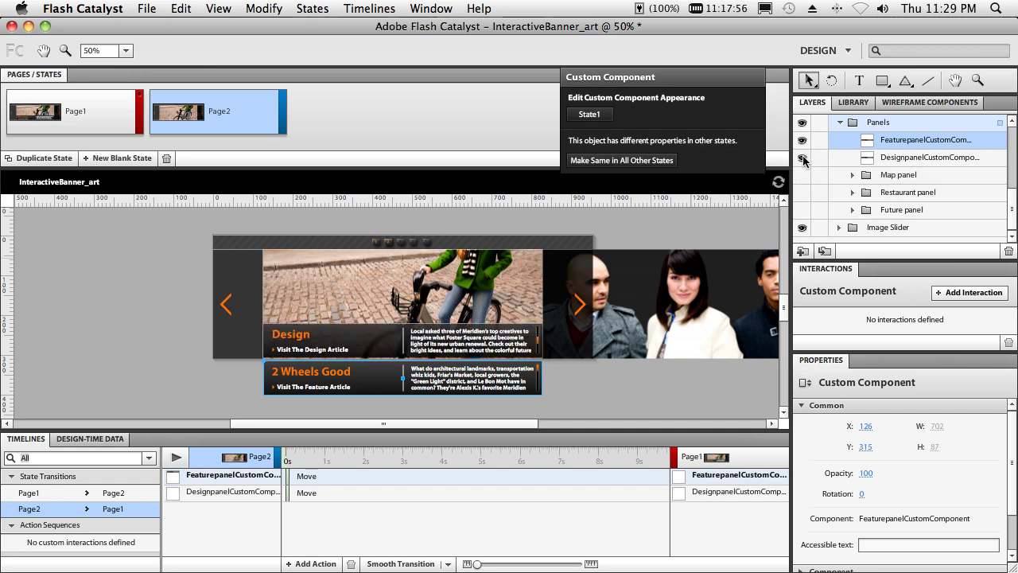
left_click(47, 126)
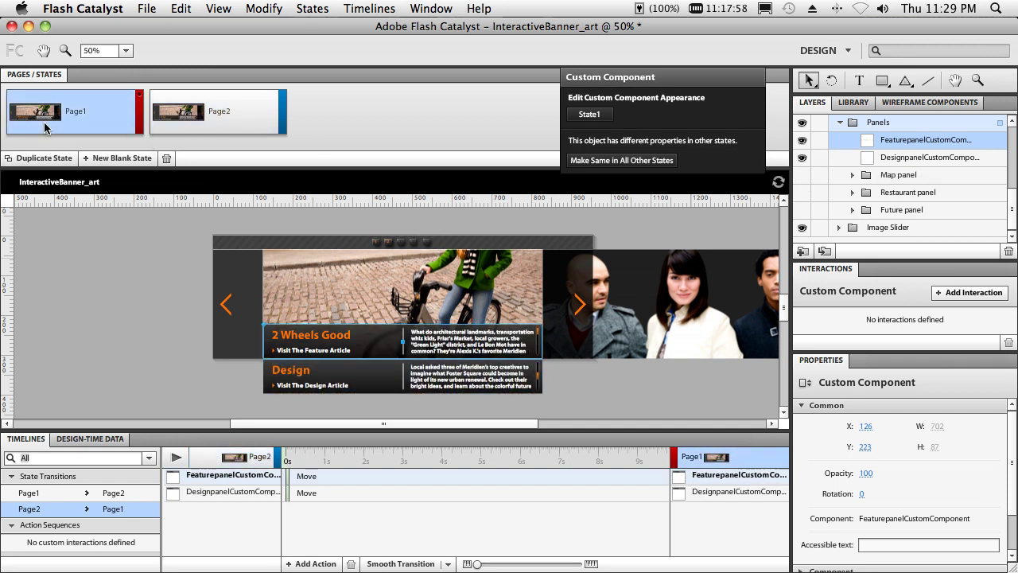
left_click(190, 116)
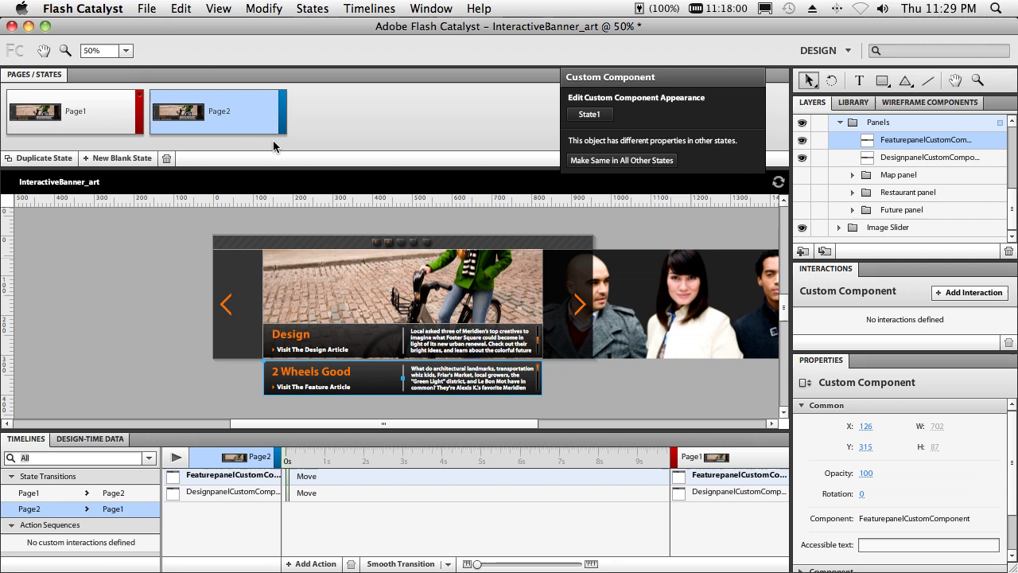
Step: In Page2, slide the Images group strip left to X -578 to reveal the portrait photo
left_click(653, 316)
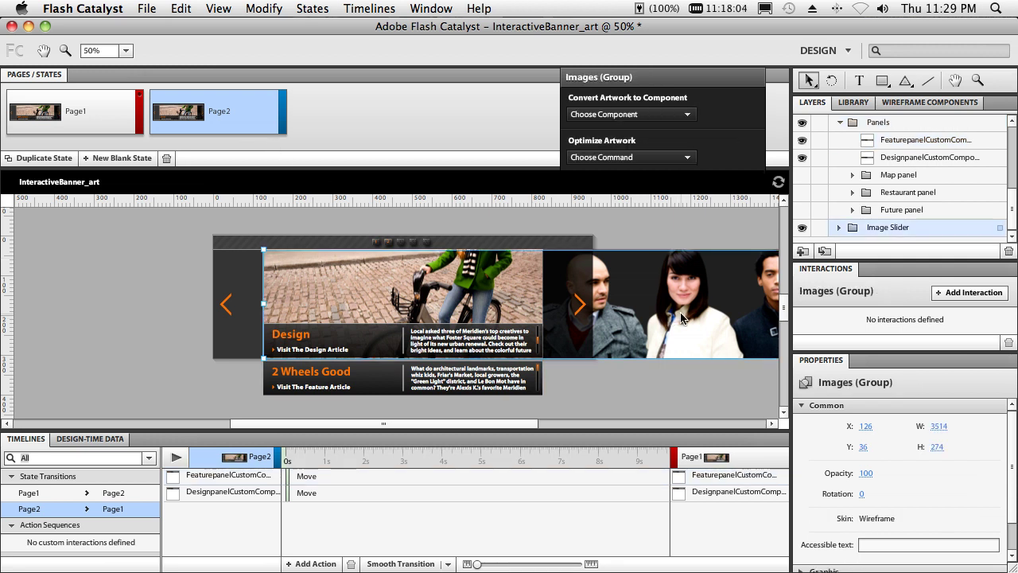
left_click_drag(681, 317, 400, 326)
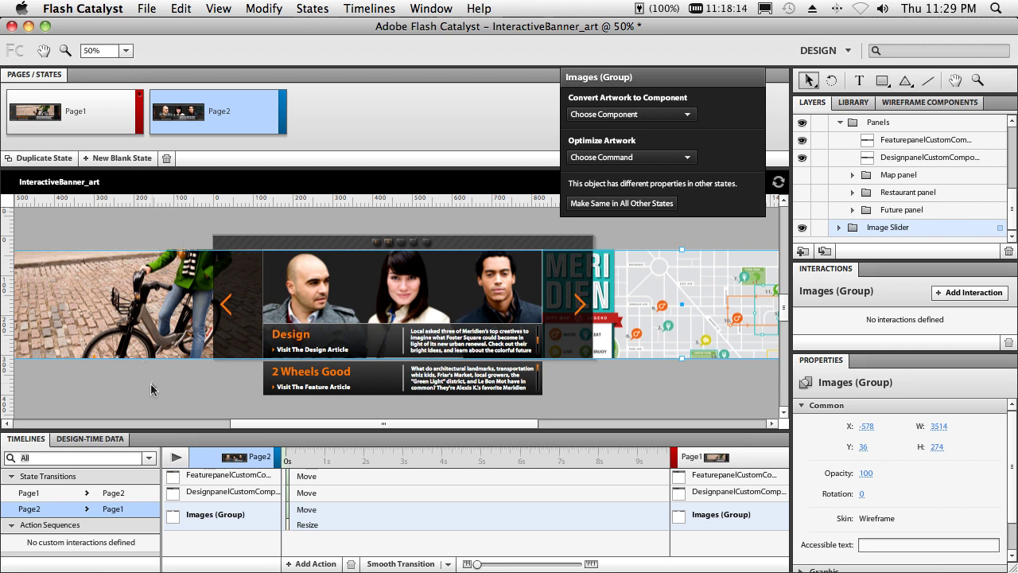
left_click(70, 497)
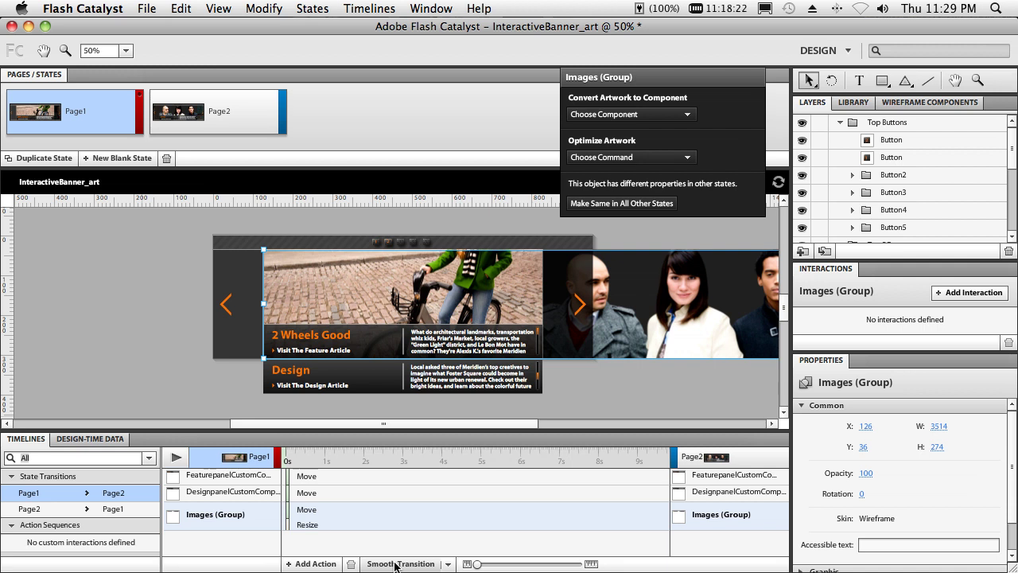
Step: Make both the Page1-to-Page2 and Page2-to-Page1 state transitions smooth
left_click(395, 565)
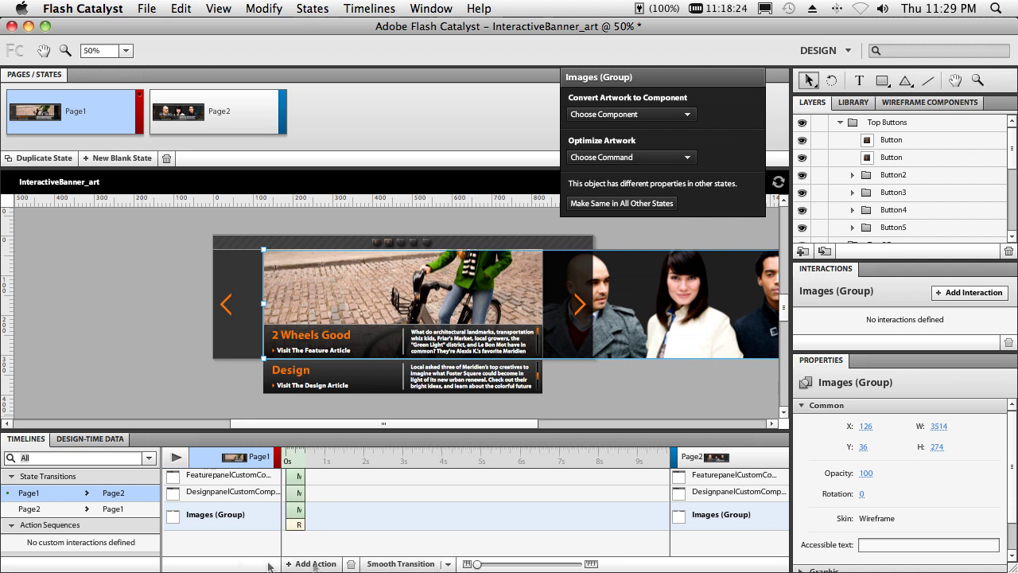
left_click(44, 508)
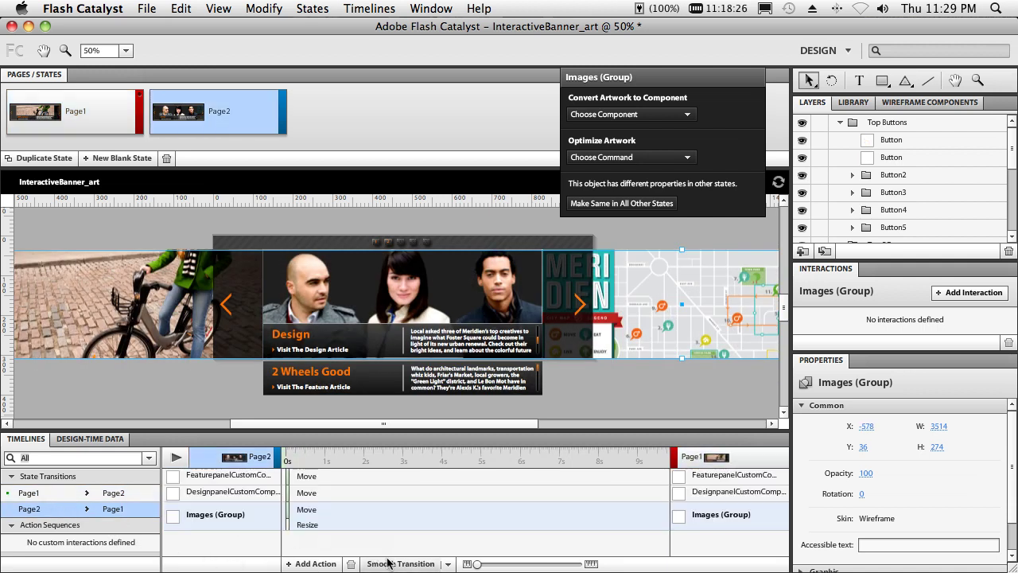
left_click(395, 564)
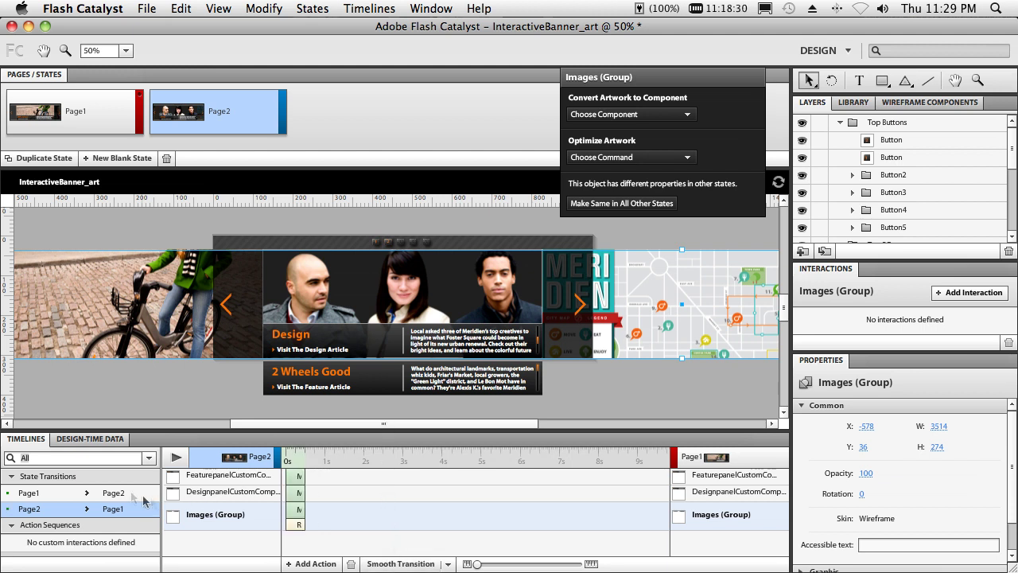
Step: Select the first banner page button and begin adding an interaction to it
left_click(75, 494)
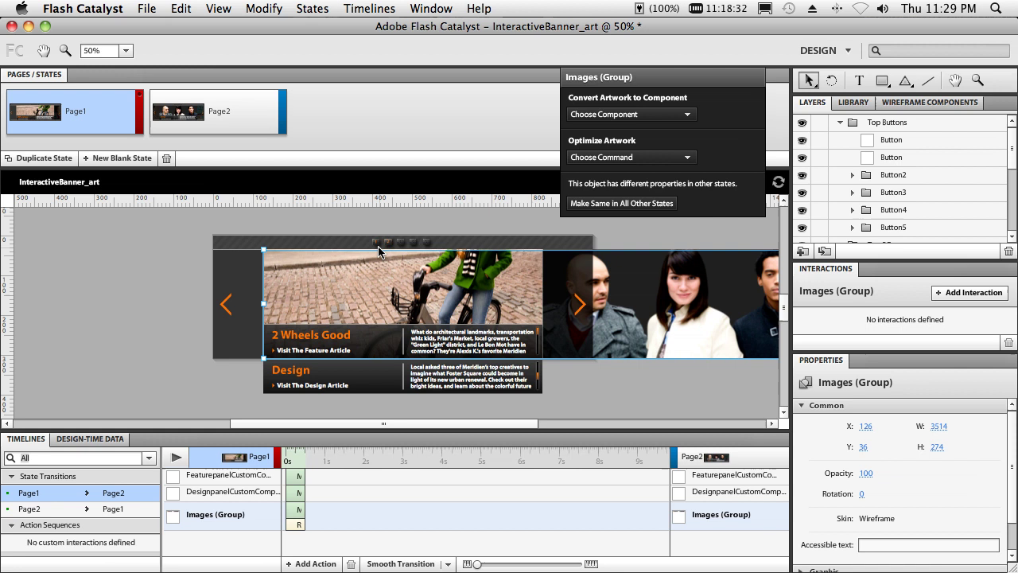
left_click(377, 242)
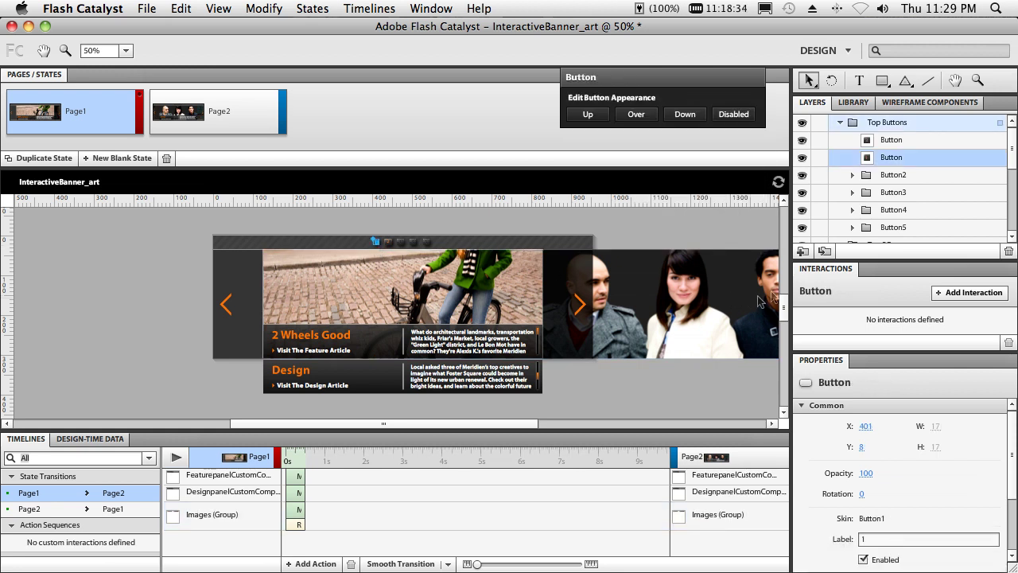
left_click(951, 293)
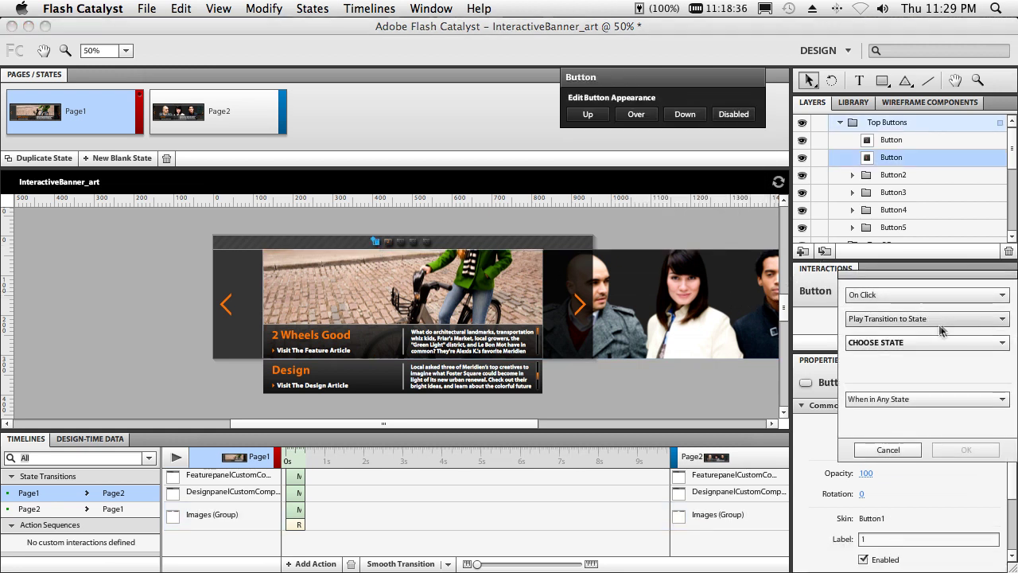
Step: Set button 1's On Click interaction to play the transition to Page2, and disable it on Page1
left_click(895, 343)
left_click(889, 394)
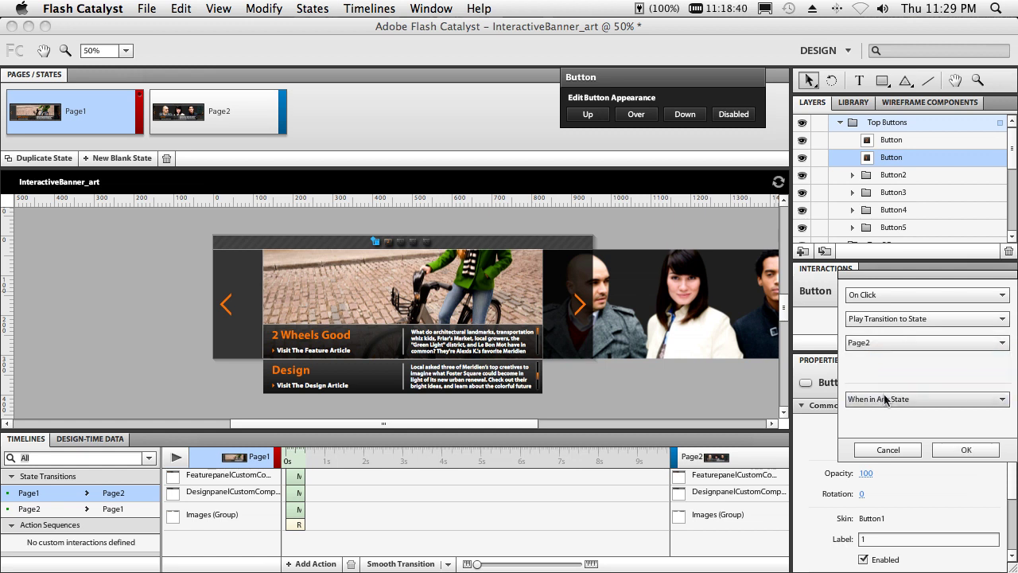
left_click(890, 399)
left_click(897, 396)
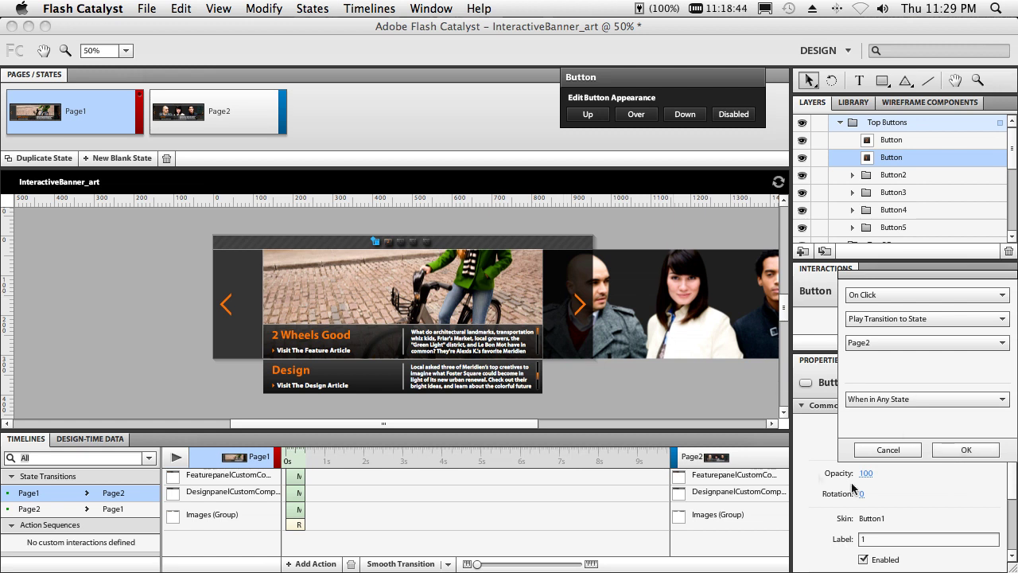
left_click(864, 560)
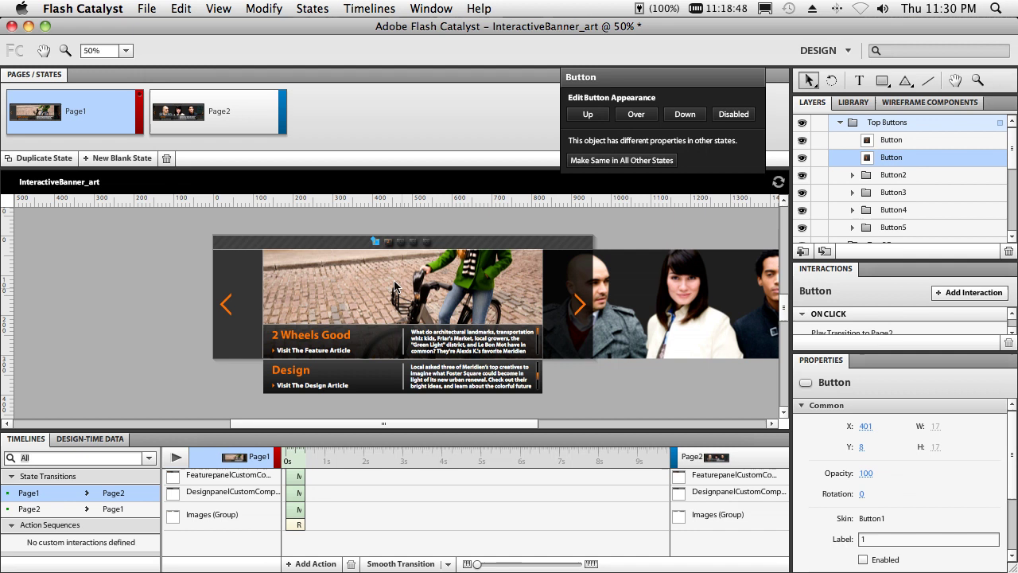
Step: Give button 2 an On Click Play Transition to State Page2 interaction and disable it on Page1
left_click(388, 244)
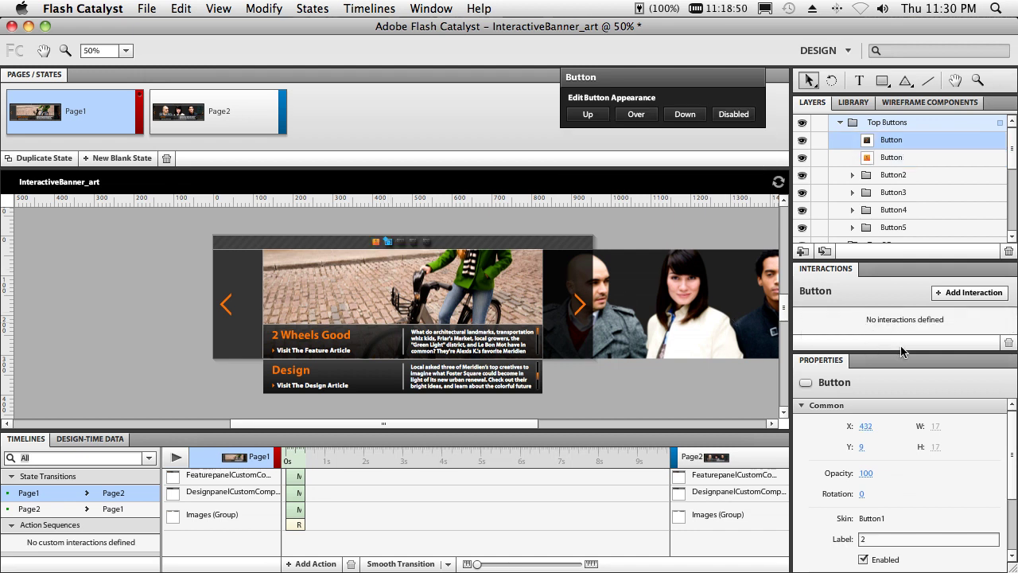
left_click(949, 293)
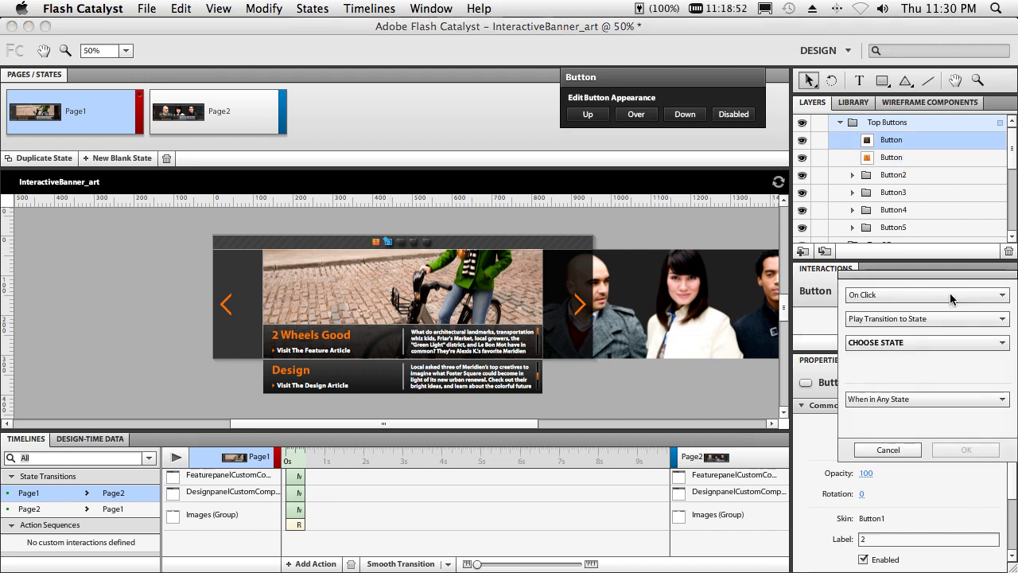
left_click(907, 344)
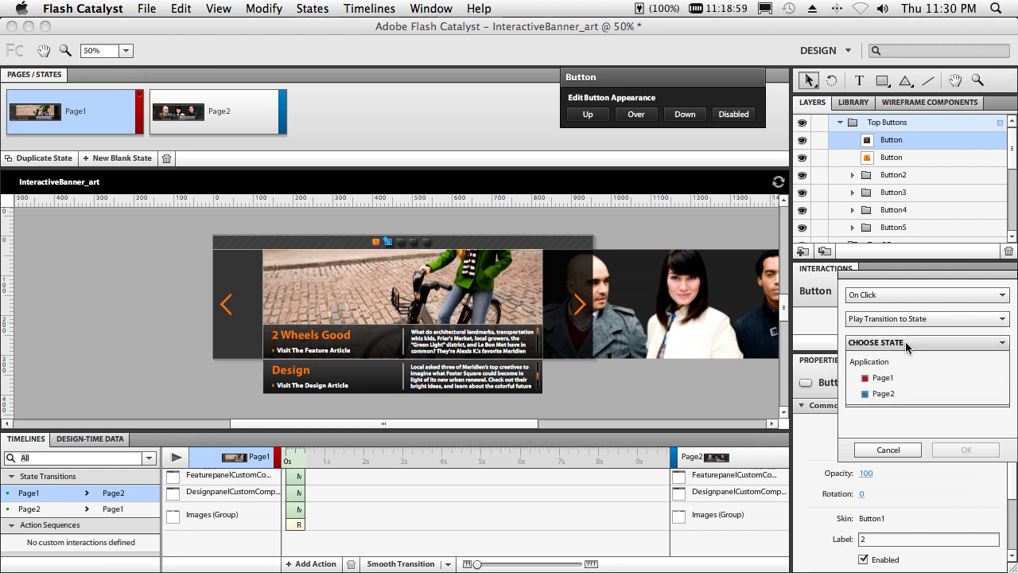
left_click(896, 392)
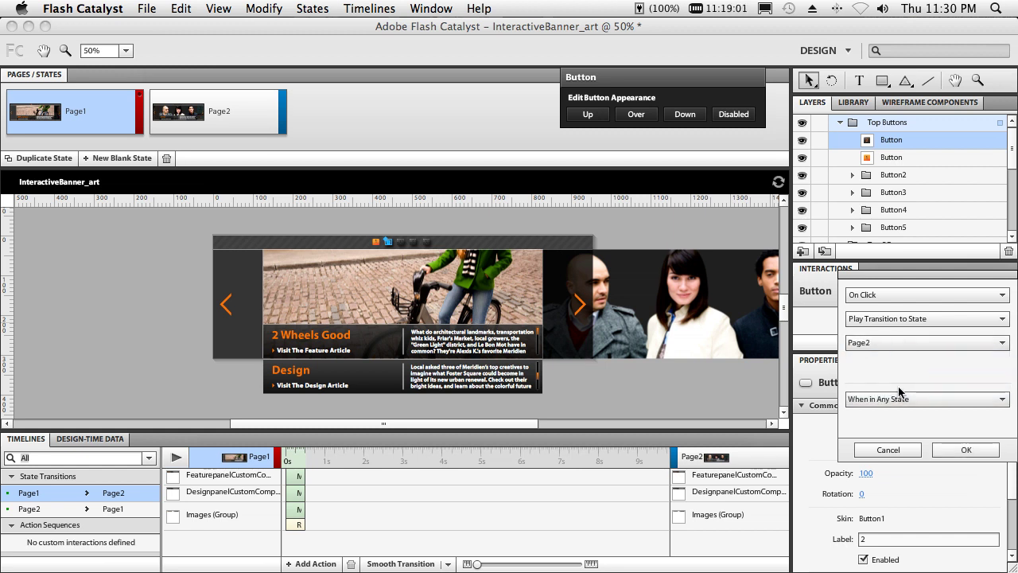
left_click(943, 454)
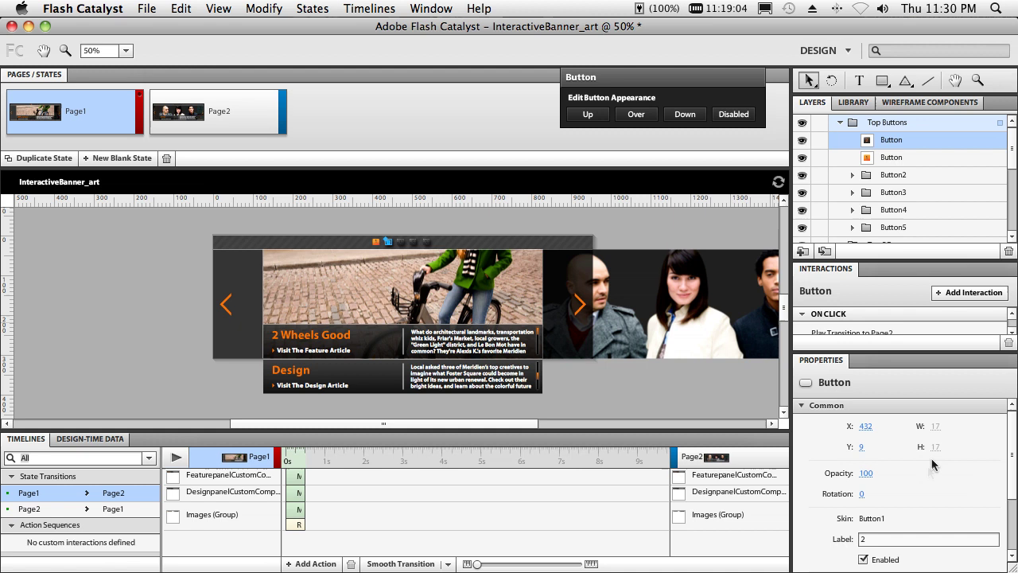
left_click(864, 560)
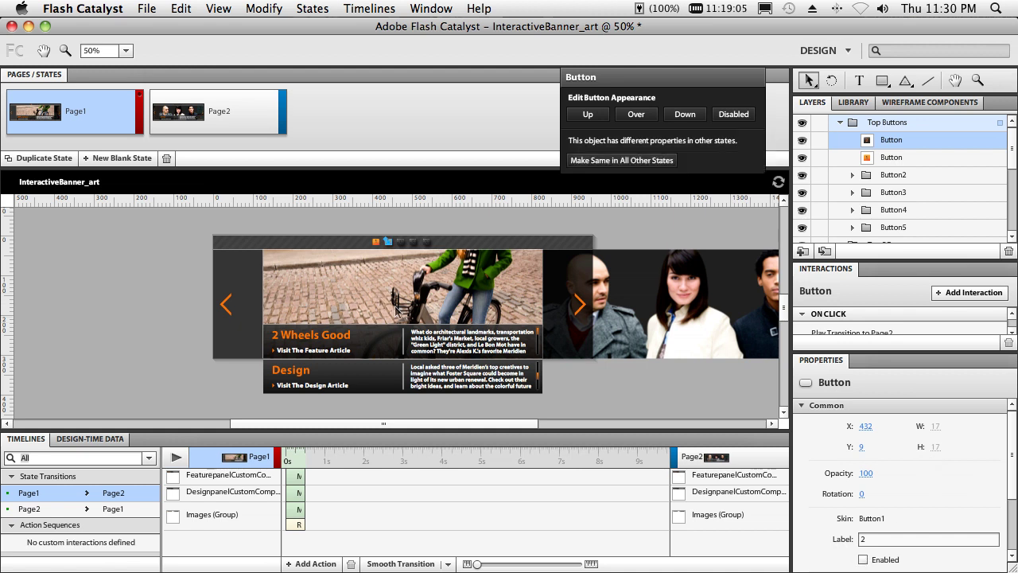
Step: Change button 1's On Click transition target from Page2 to Page1, then check both buttons
left_click(375, 243)
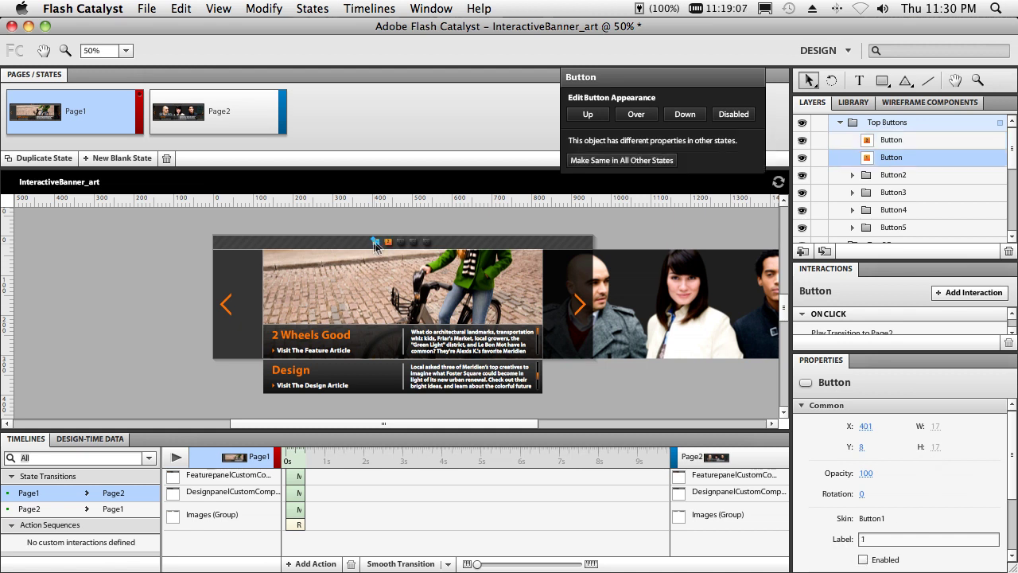
scroll(864, 334, "down", 1)
double_click(873, 320)
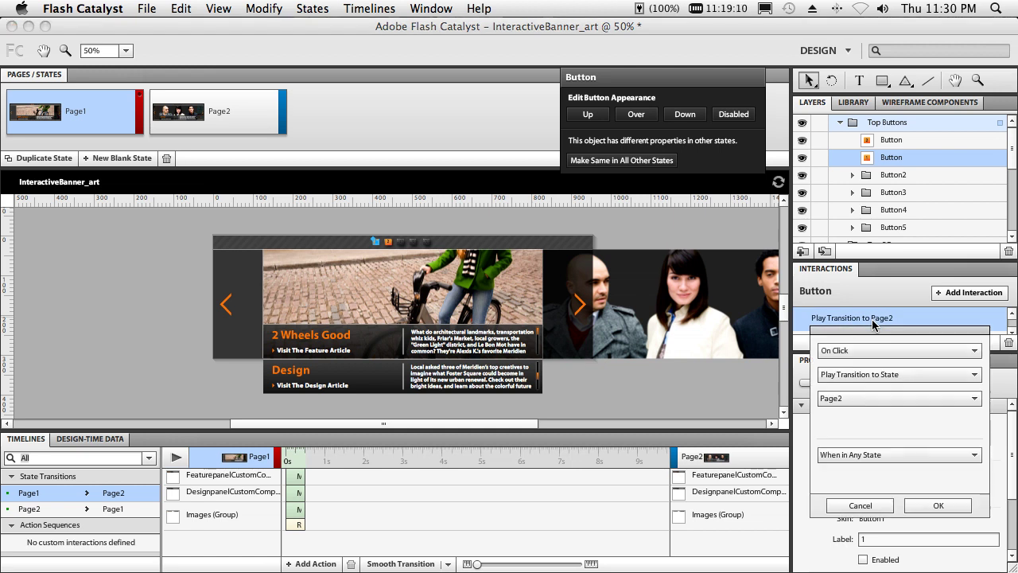
left_click(858, 400)
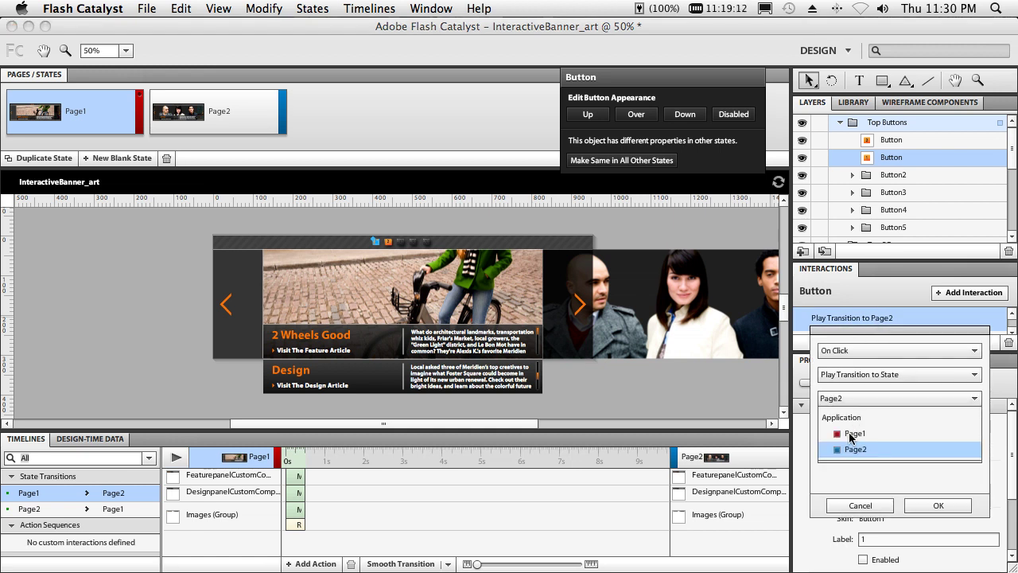
left_click(851, 437)
left_click(932, 505)
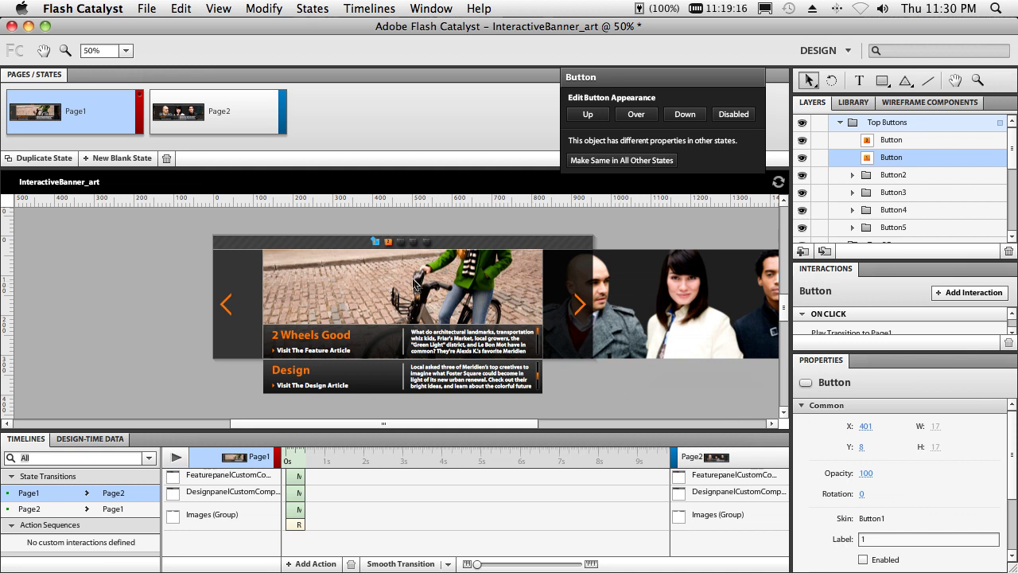
left_click(387, 242)
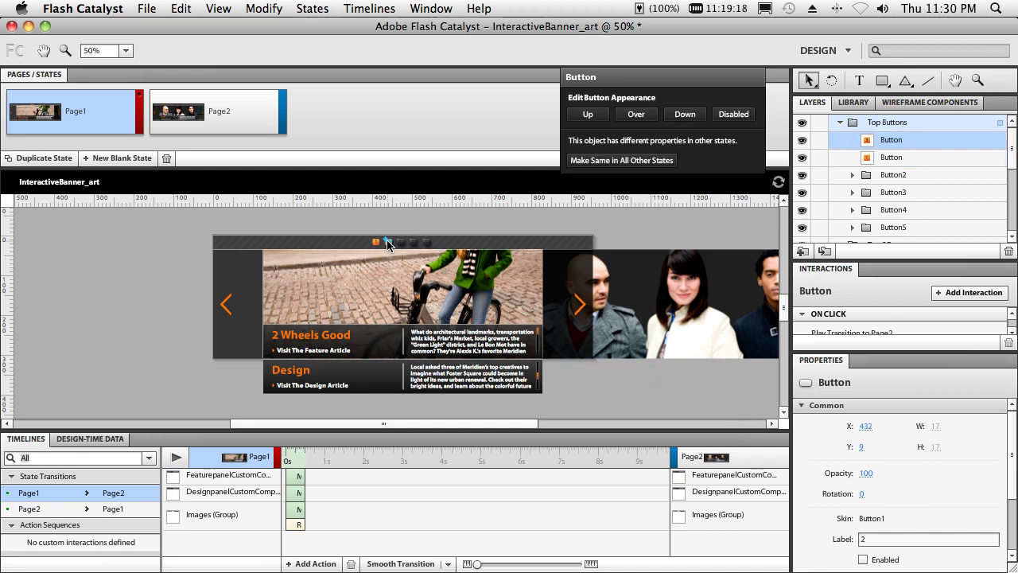
left_click(377, 241)
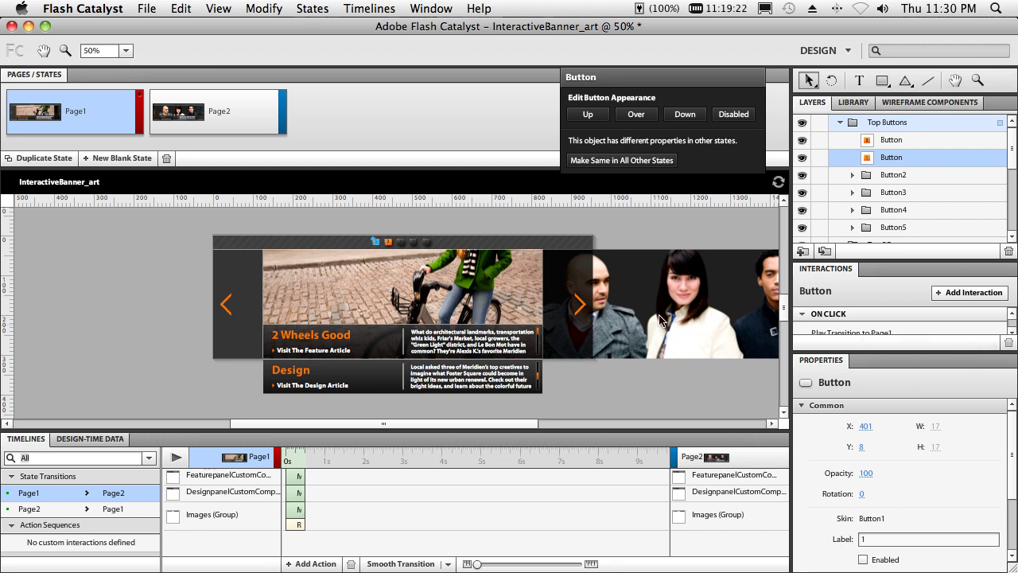
left_click(632, 381)
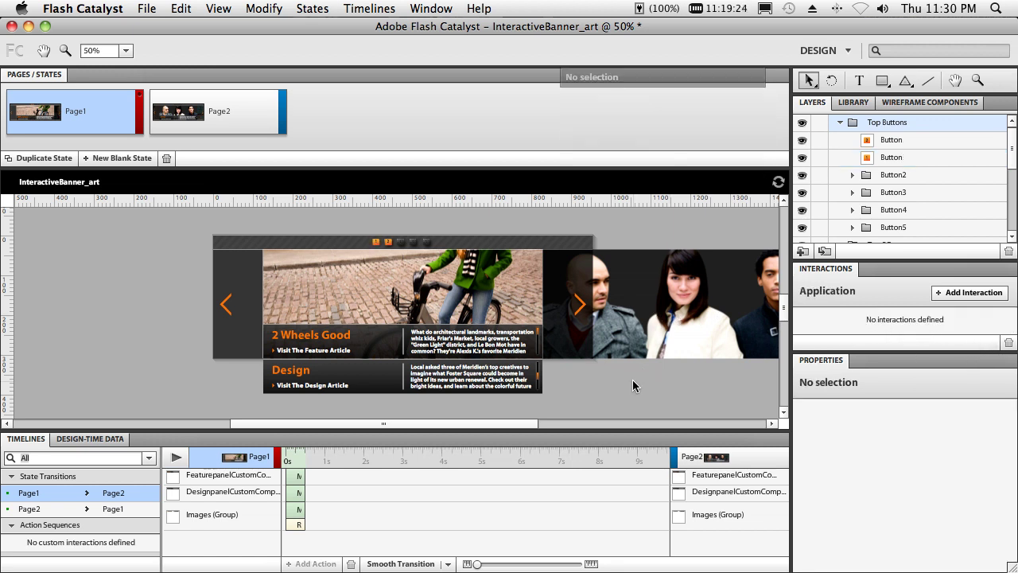
Step: Run the banner in Firefox with Cmd+Return, test its 1 and 2 buttons, and return to Flash Catalyst
key("super+Return")
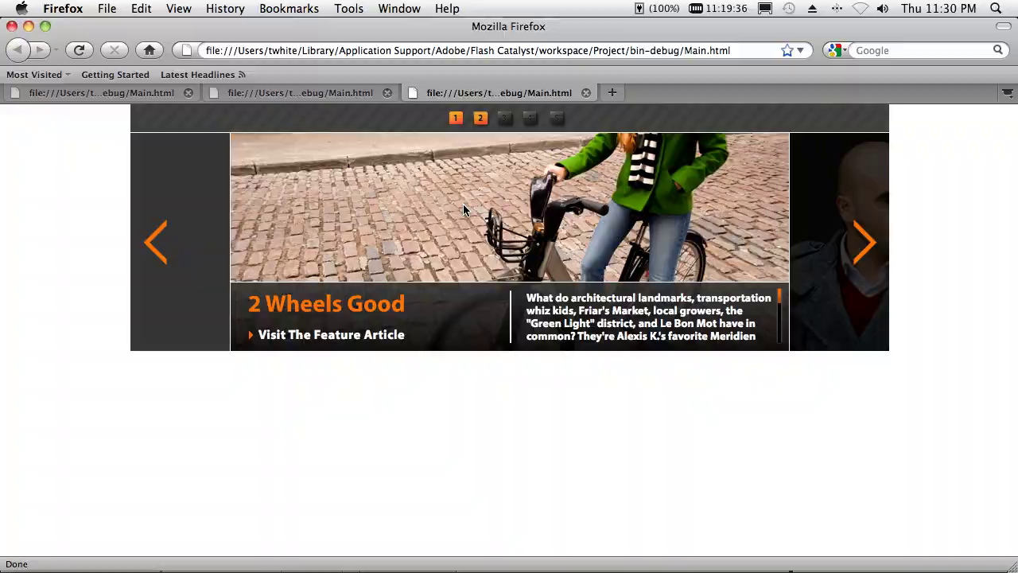
key("super+Tab")
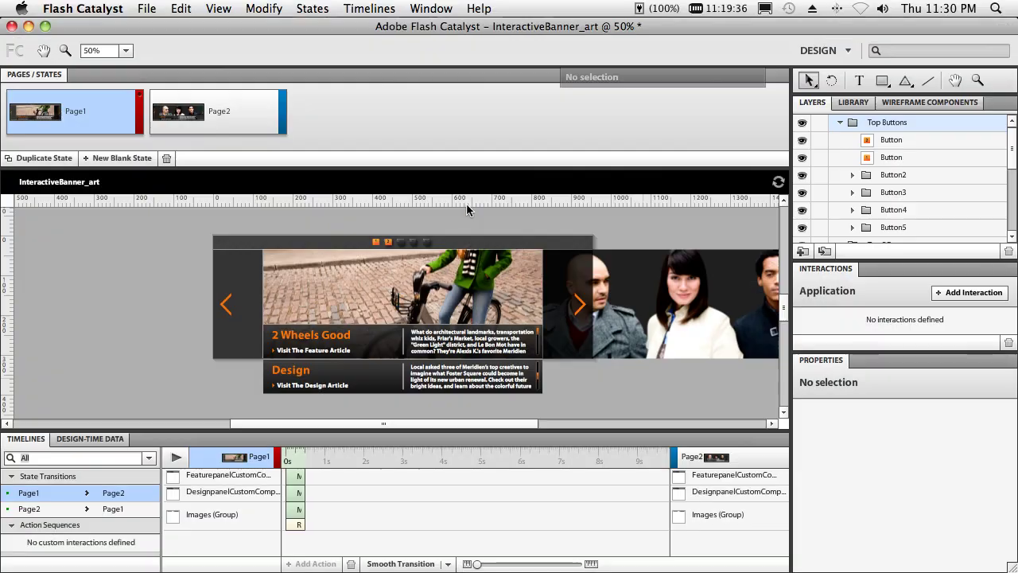
Step: Enable button 2 on Page1, then disable button 2 in the Page2 state
left_click(389, 242)
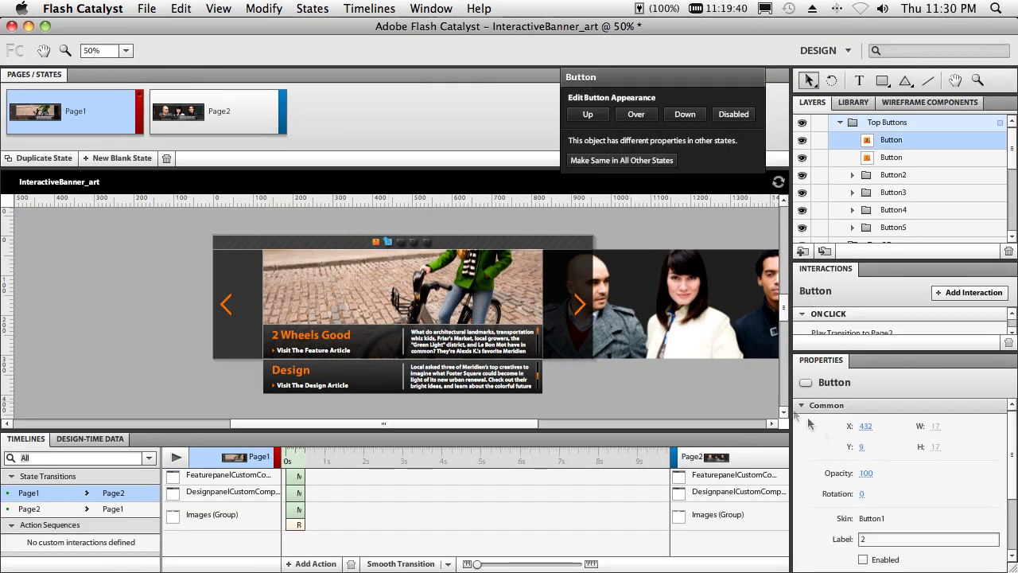
left_click(863, 560)
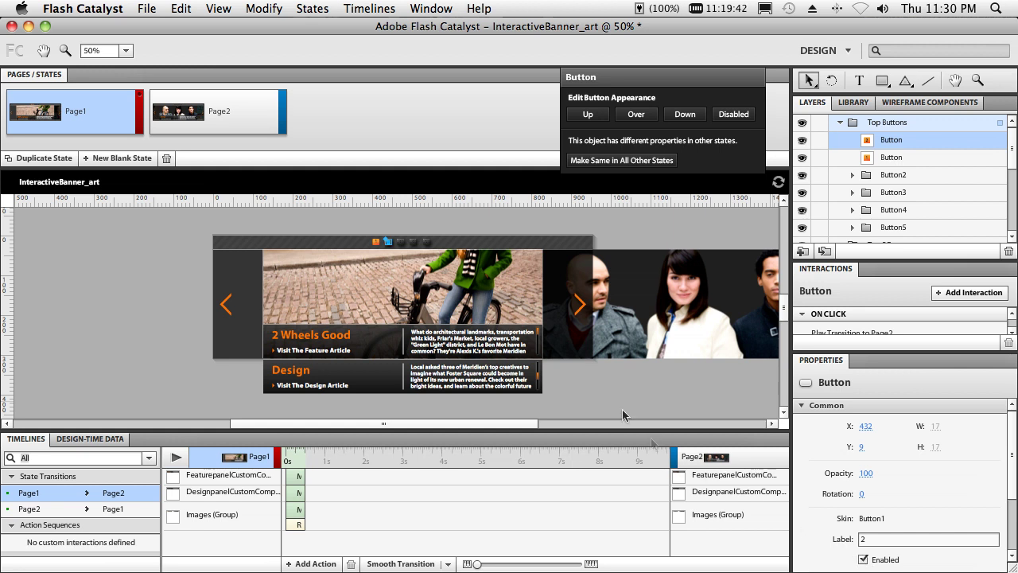
left_click(203, 112)
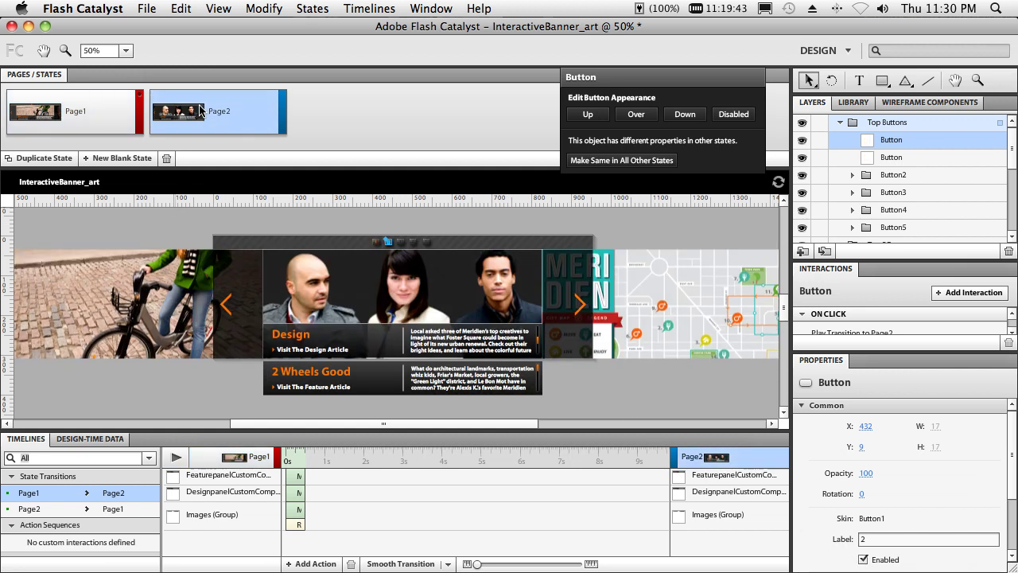
left_click(375, 242)
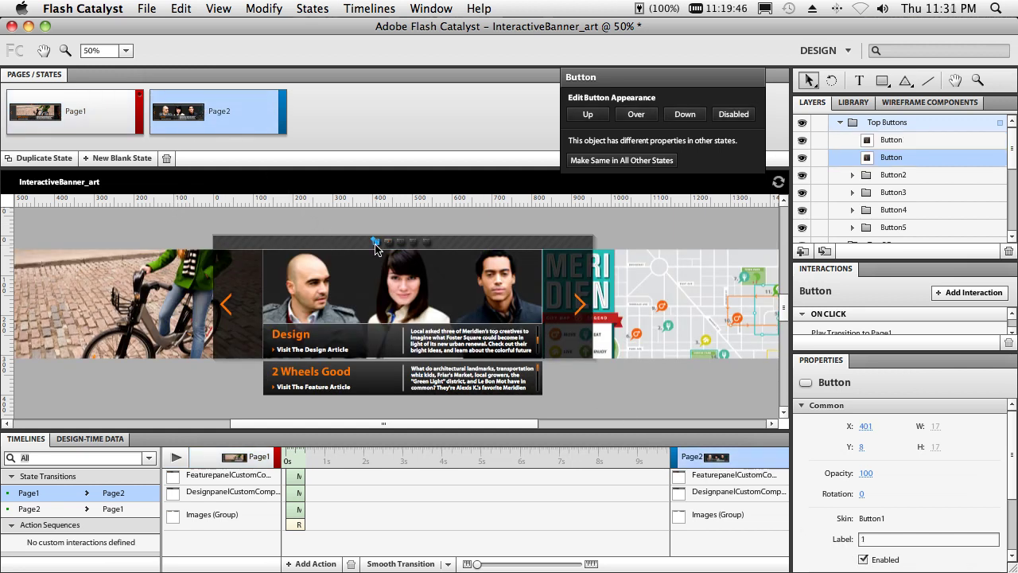
left_click(387, 242)
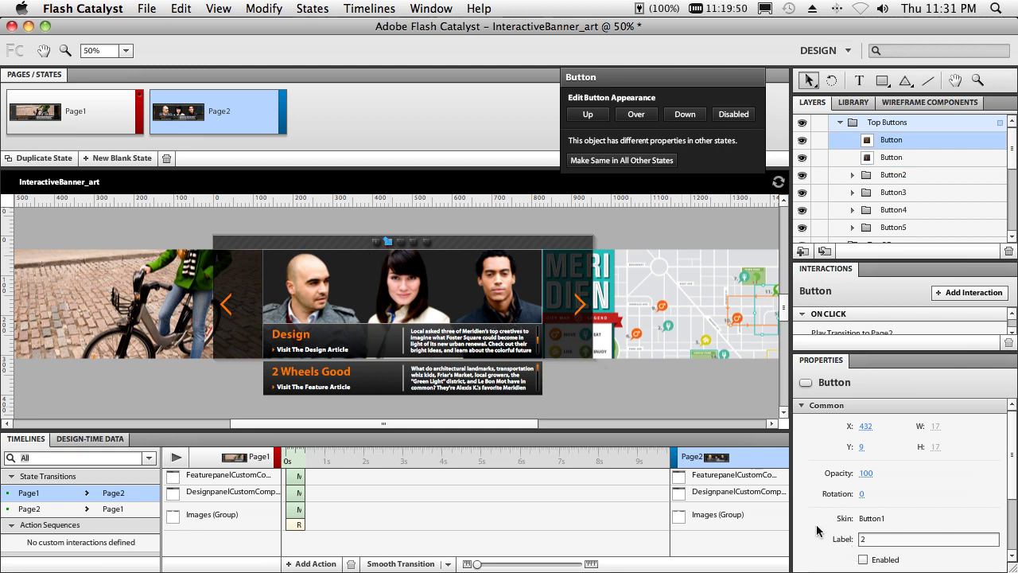
left_click(486, 231)
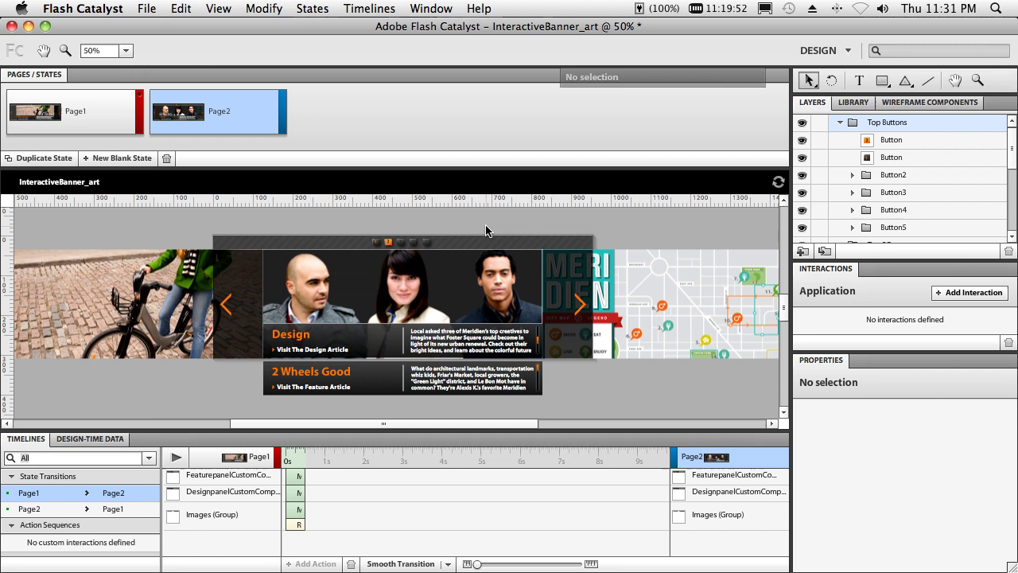
Step: Run the banner in Firefox, flip between the 2 Wheels Good and Design slides, then return
key("super+Return")
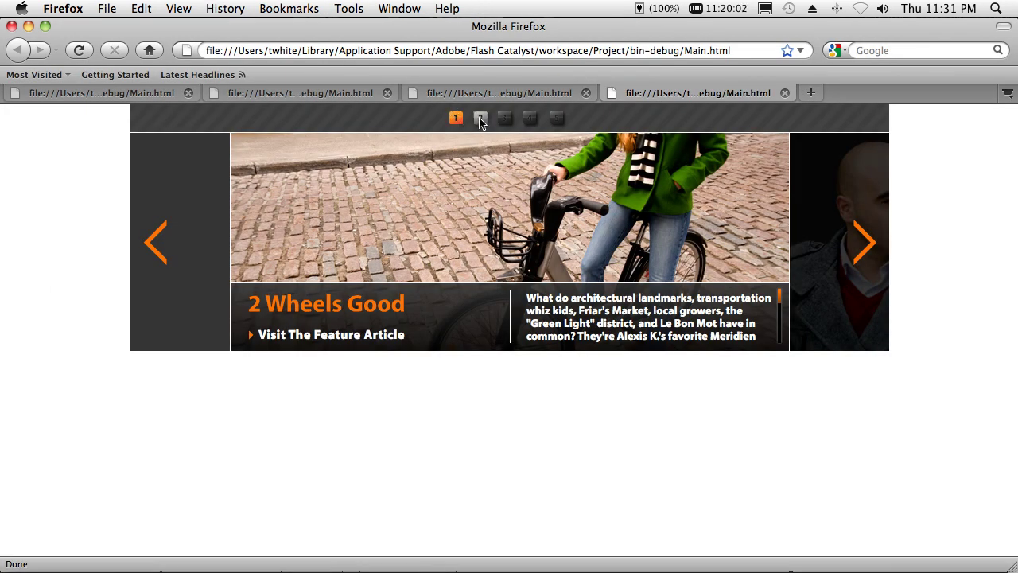
left_click(481, 119)
left_click(481, 118)
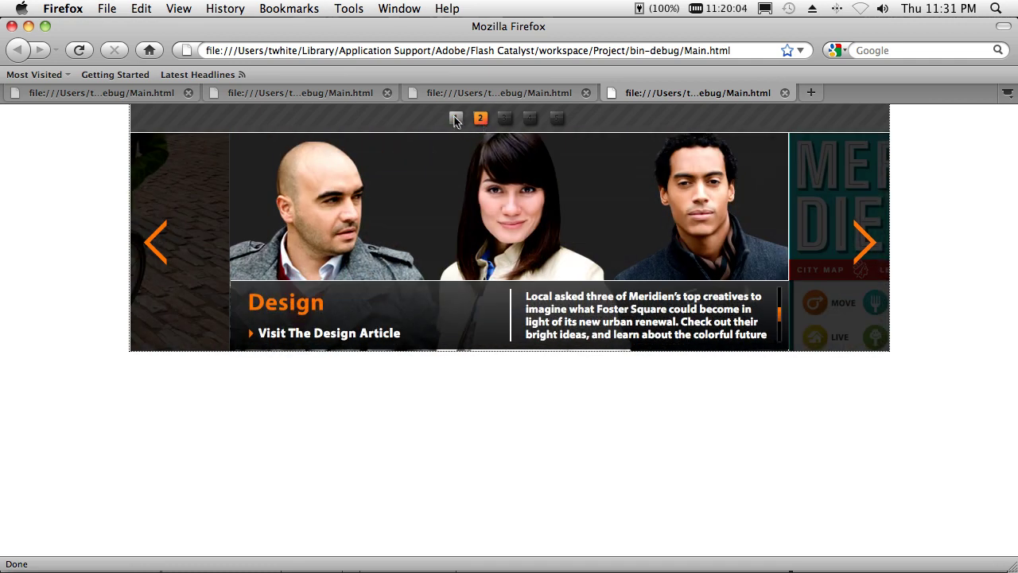
left_click(481, 119)
left_click(455, 119)
left_click(480, 119)
left_click(457, 120)
key("super+Tab")
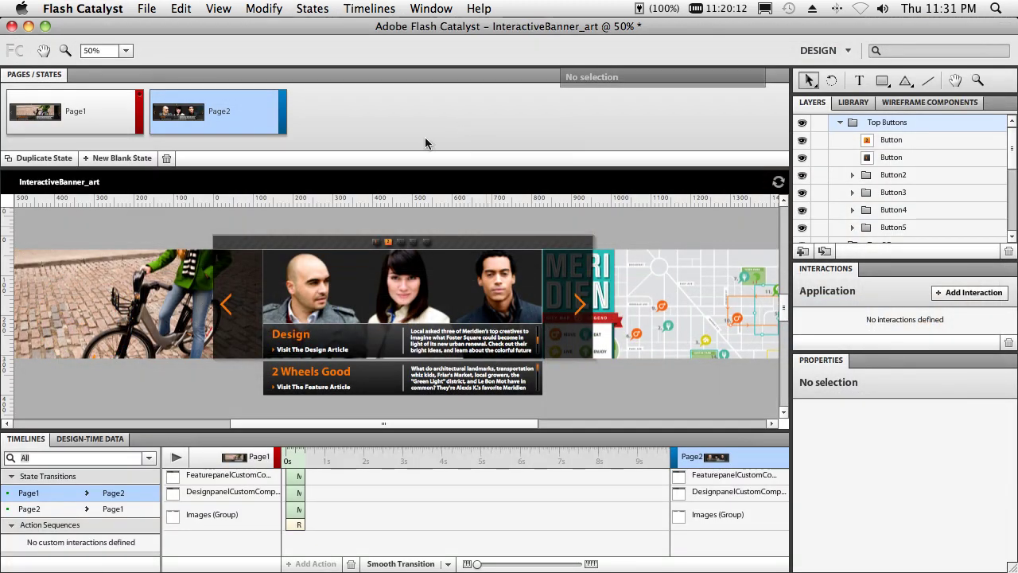
Step: Publish to SWF with Build AIR application checked and Desktop/FC Output as the output folder
left_click(146, 9)
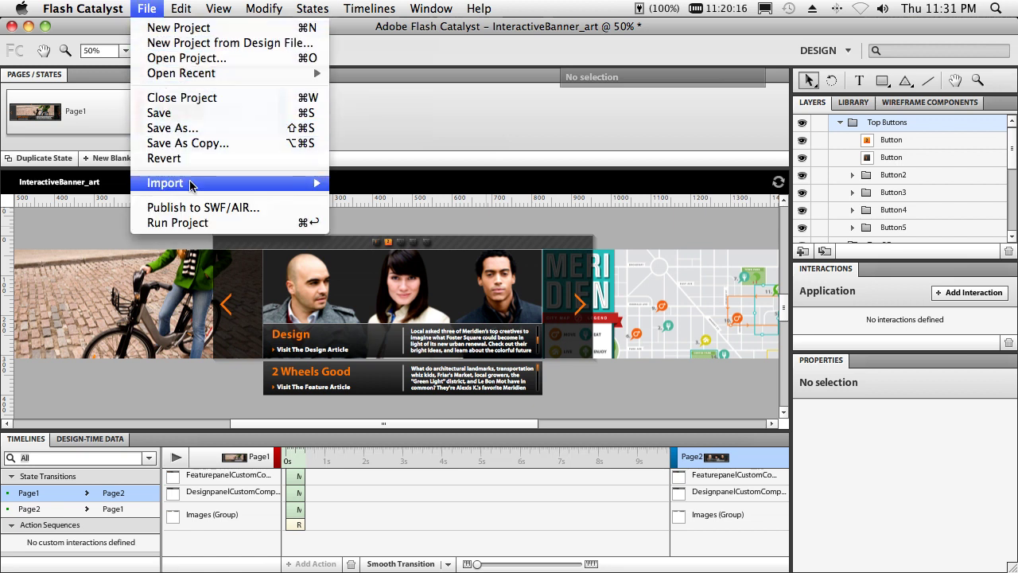
left_click(201, 207)
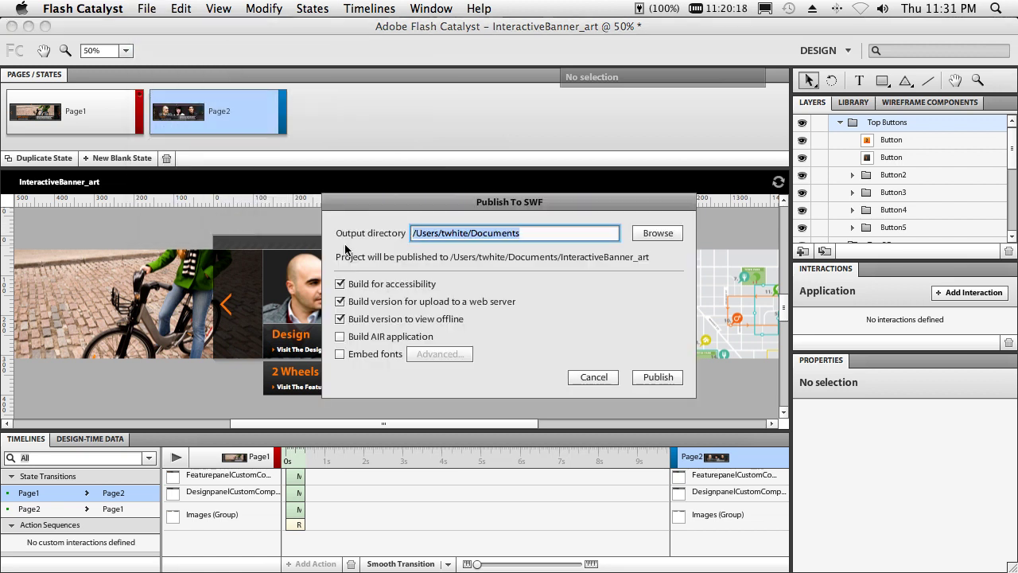
left_click(348, 337)
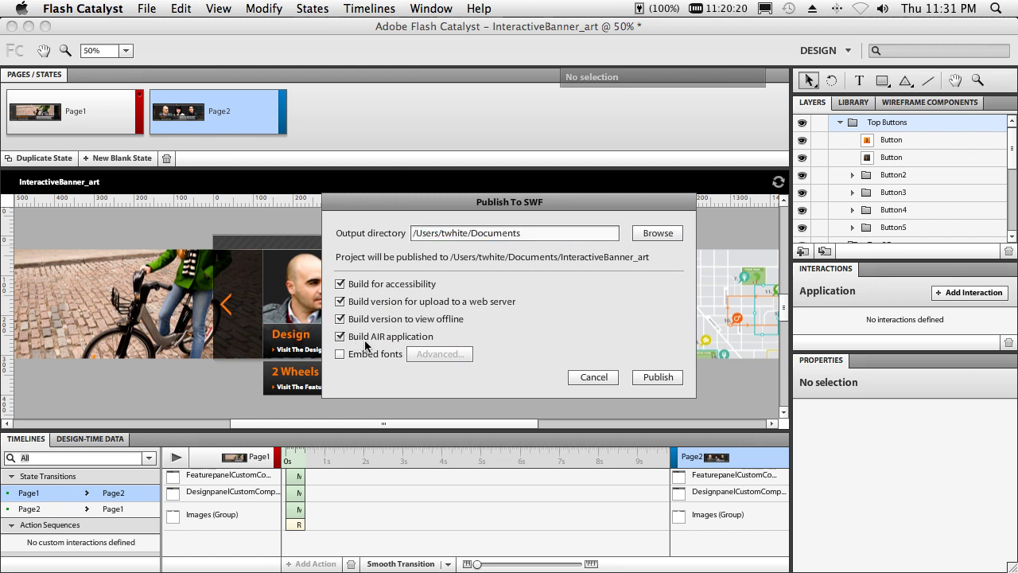
left_click(643, 234)
scroll(358, 322, "down", 5)
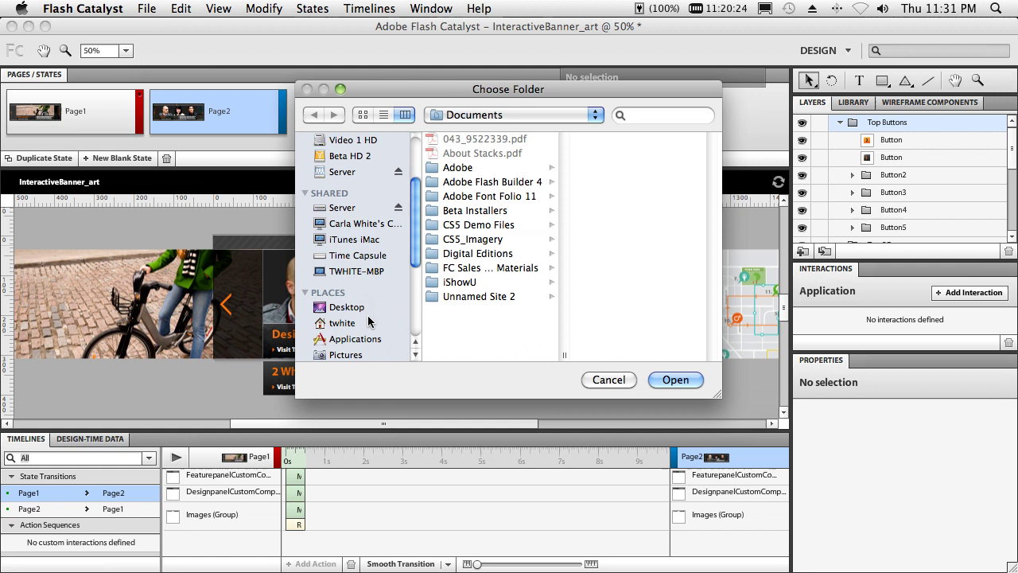
left_click(343, 308)
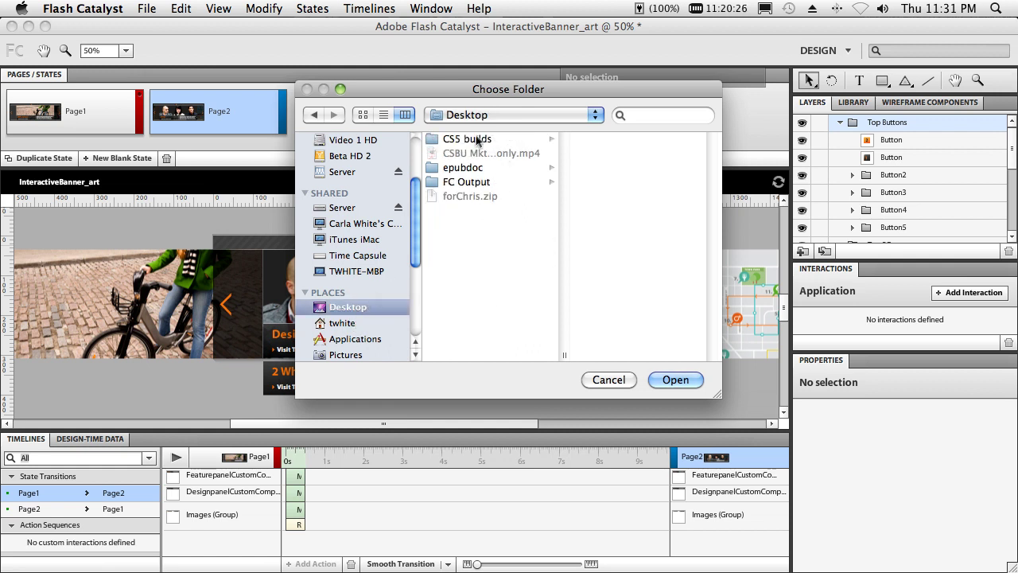
left_click(476, 181)
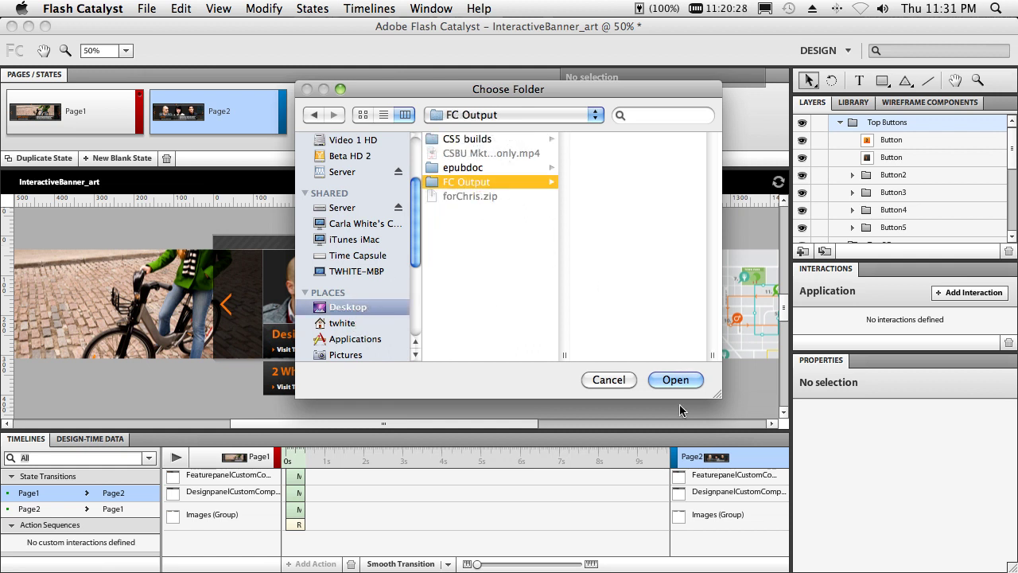
left_click(675, 380)
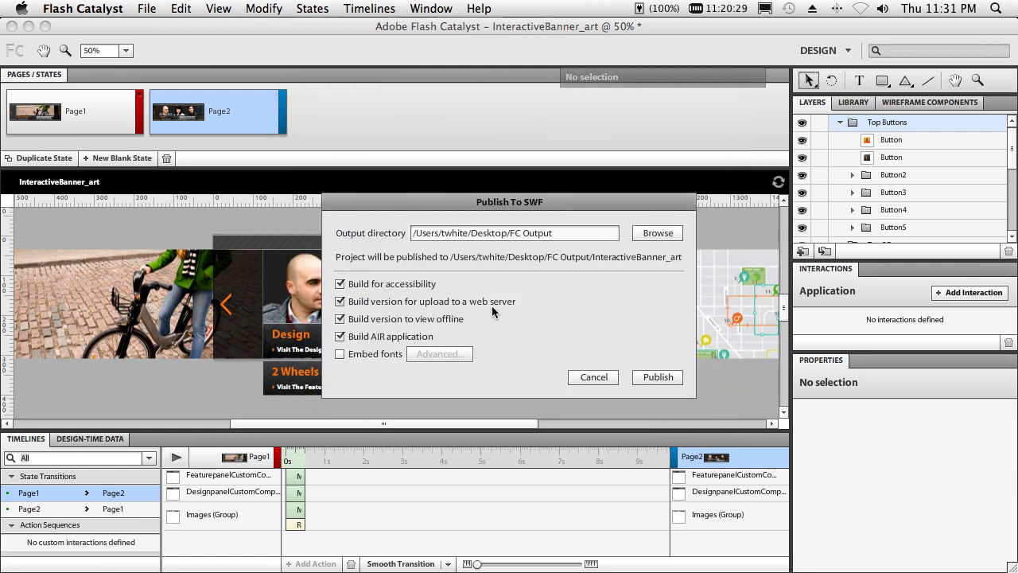
left_click(654, 378)
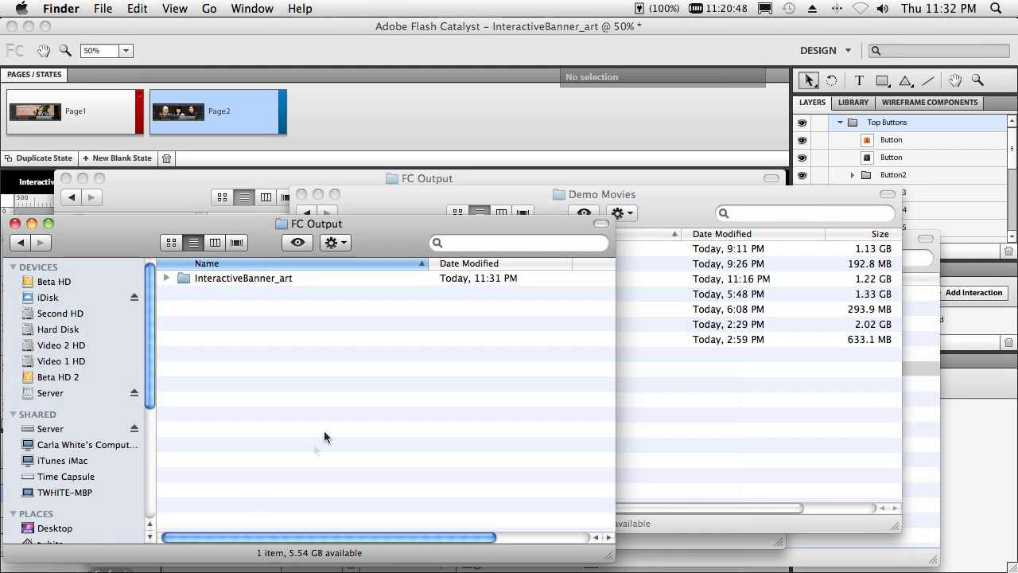
Step: Open InteractiveBanner_art.air from InteractiveBanner_art/AIR and replace the installed version
double_click(186, 277)
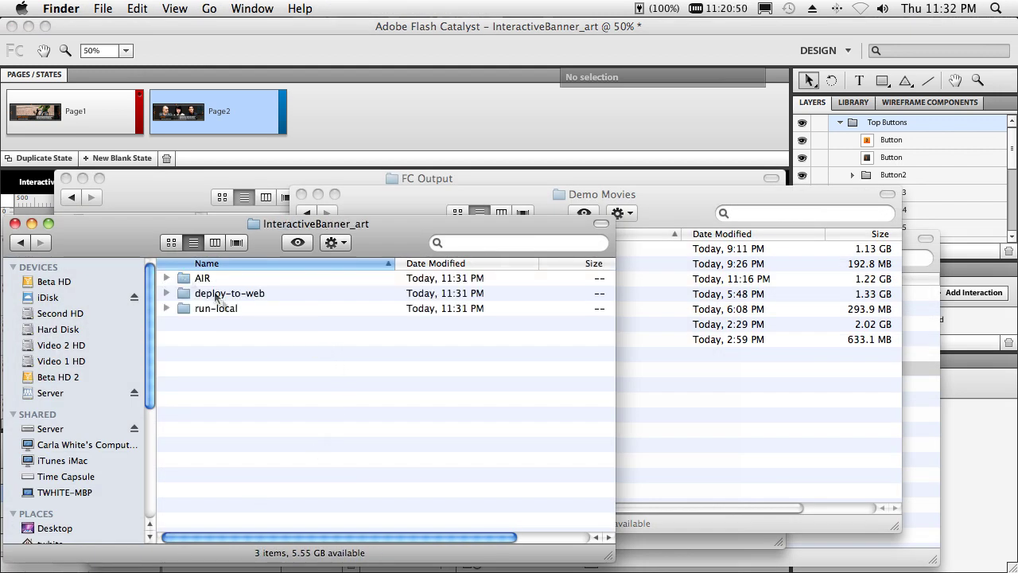
double_click(202, 277)
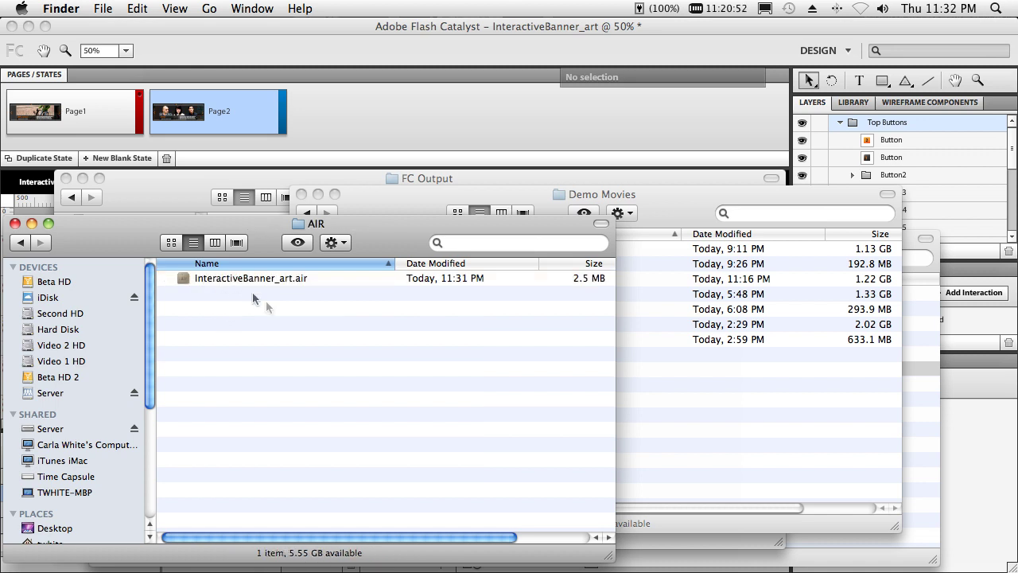
left_click(257, 279)
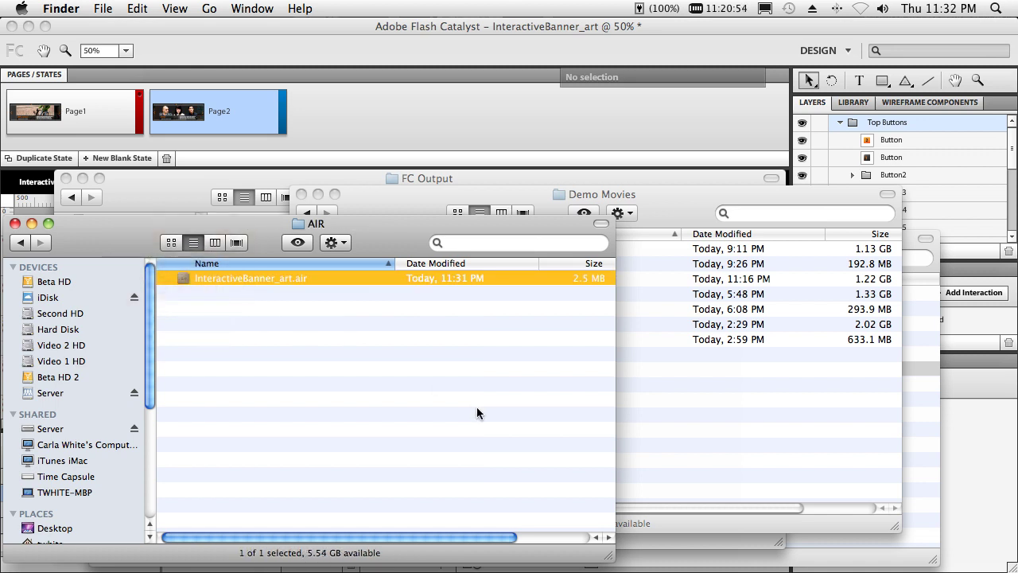
key("super+o")
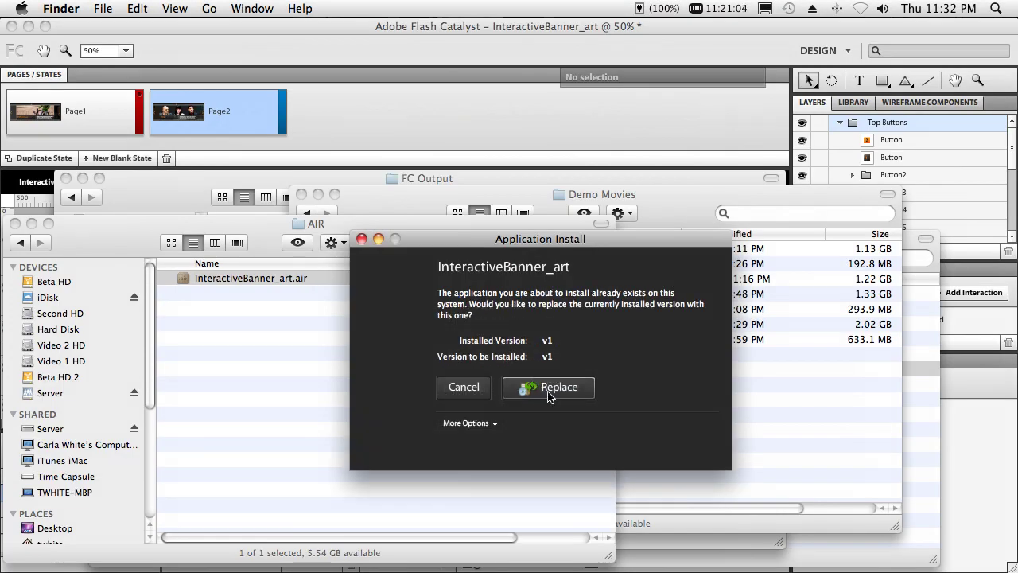
left_click(553, 387)
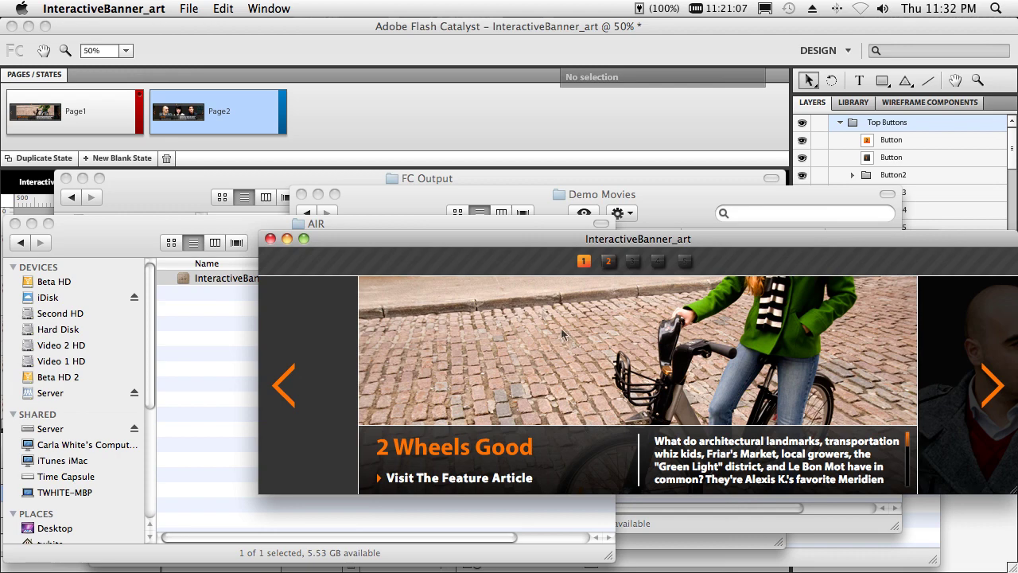
Step: Move the app window into view, use button 2 to show the Design slide, then return
left_click_drag(481, 230, 268, 168)
left_click(393, 200)
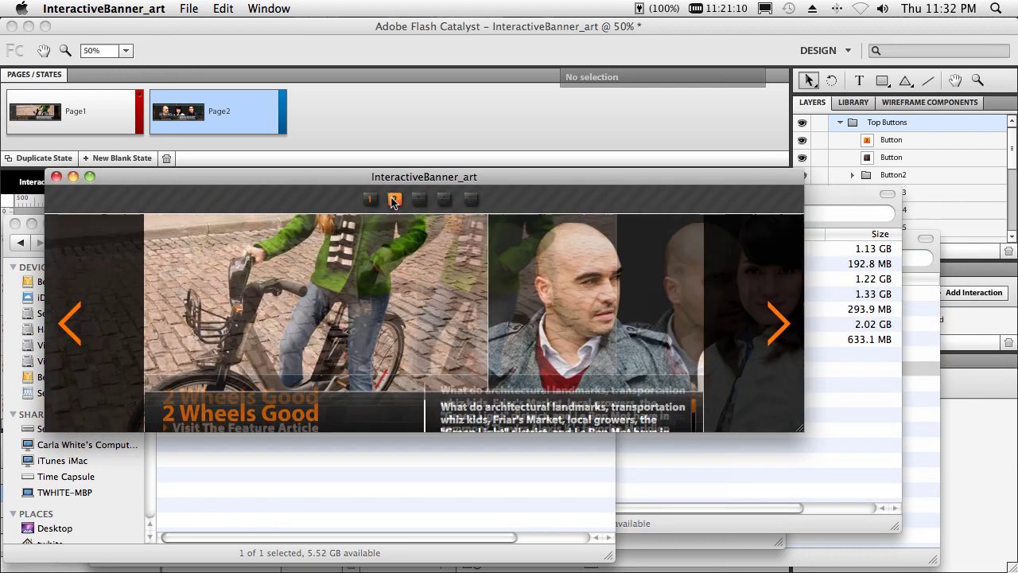
left_click(372, 200)
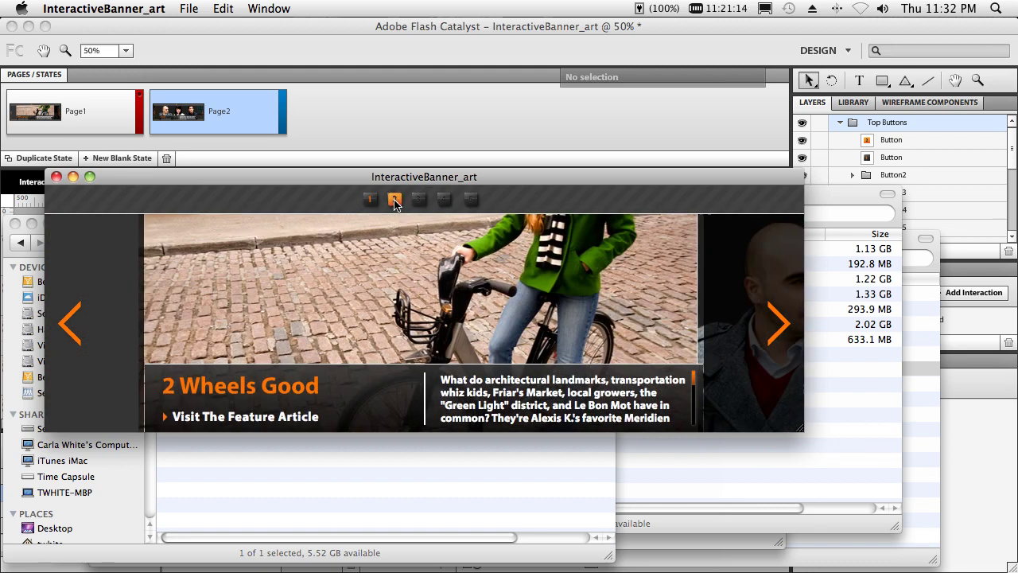
left_click(373, 145)
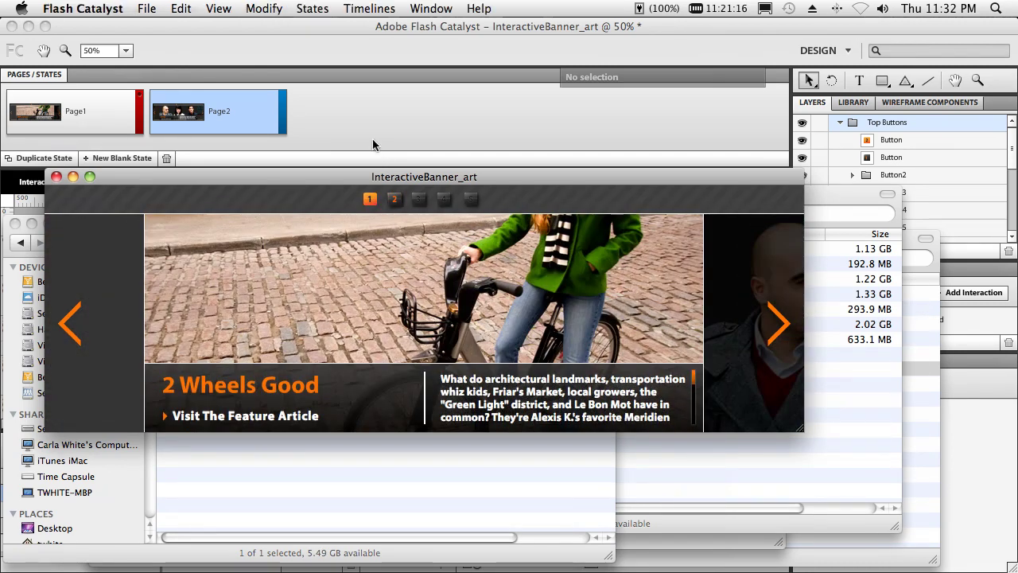